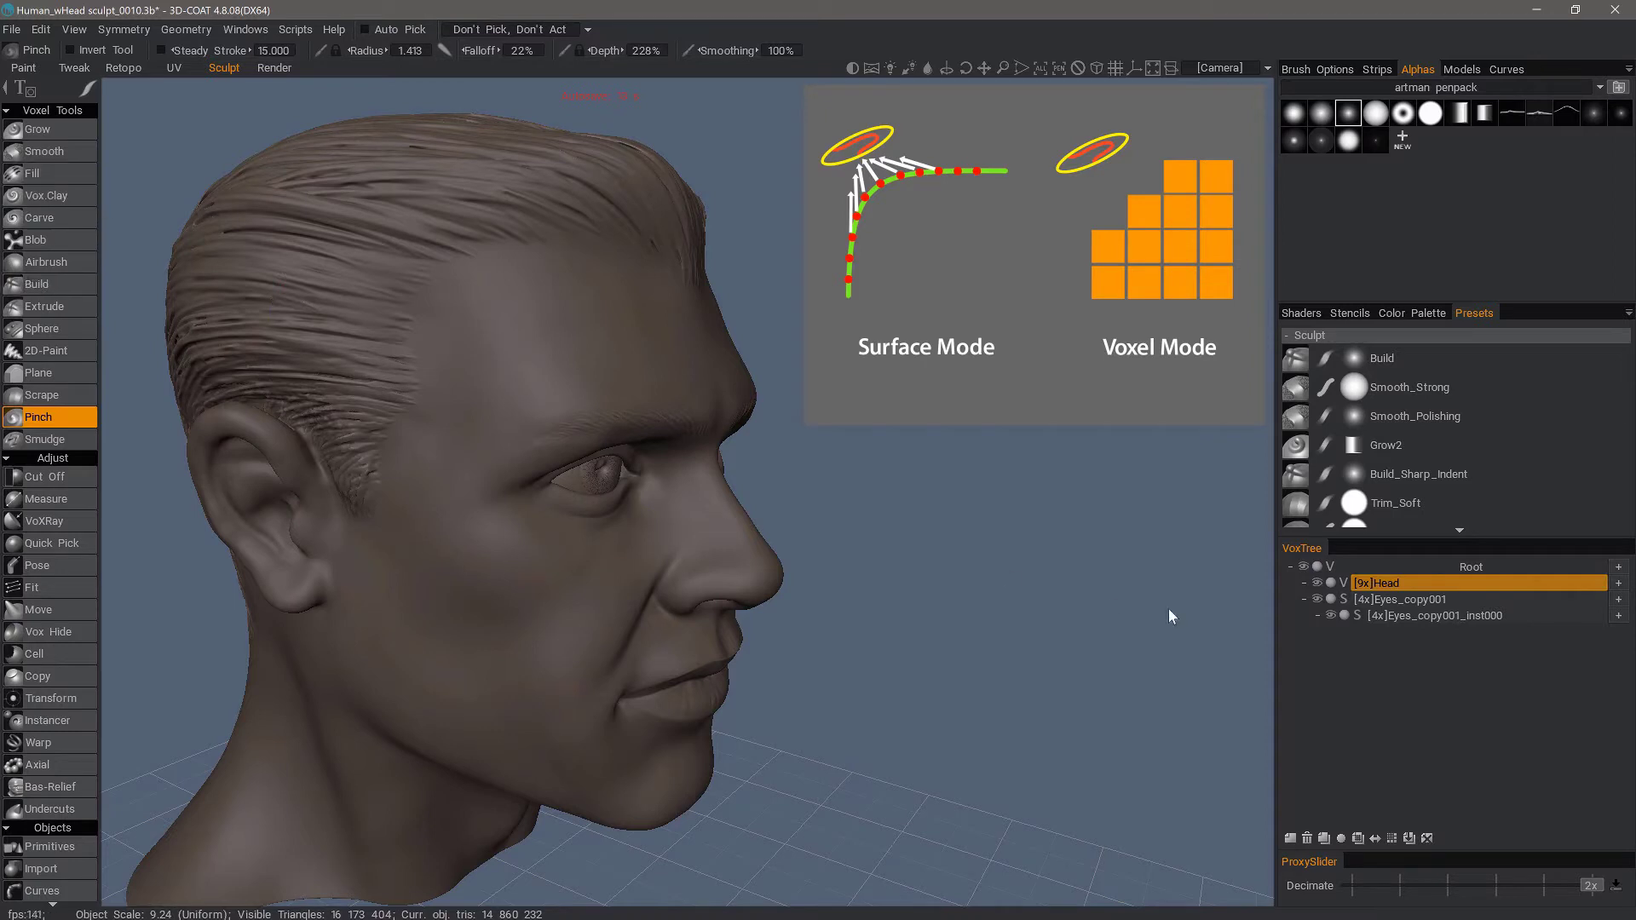
Select Eyes_copy001 to show surface presets, float the Presets tab, then reselect [9x]Head
left_click(1410, 601)
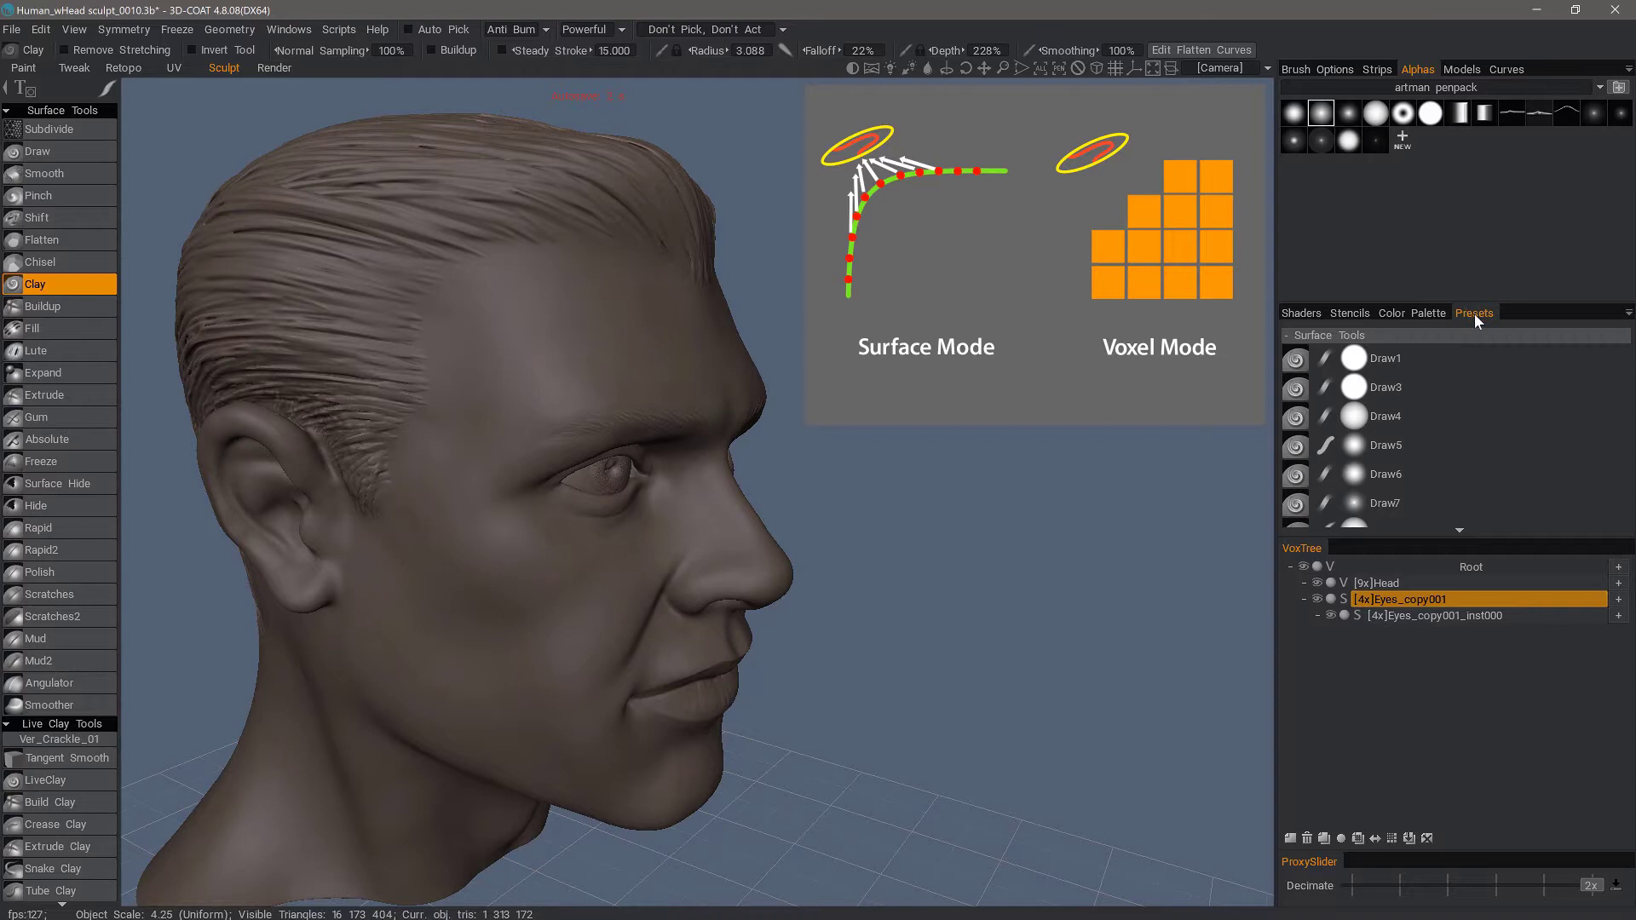
left_click_drag(1474, 314, 1262, 491)
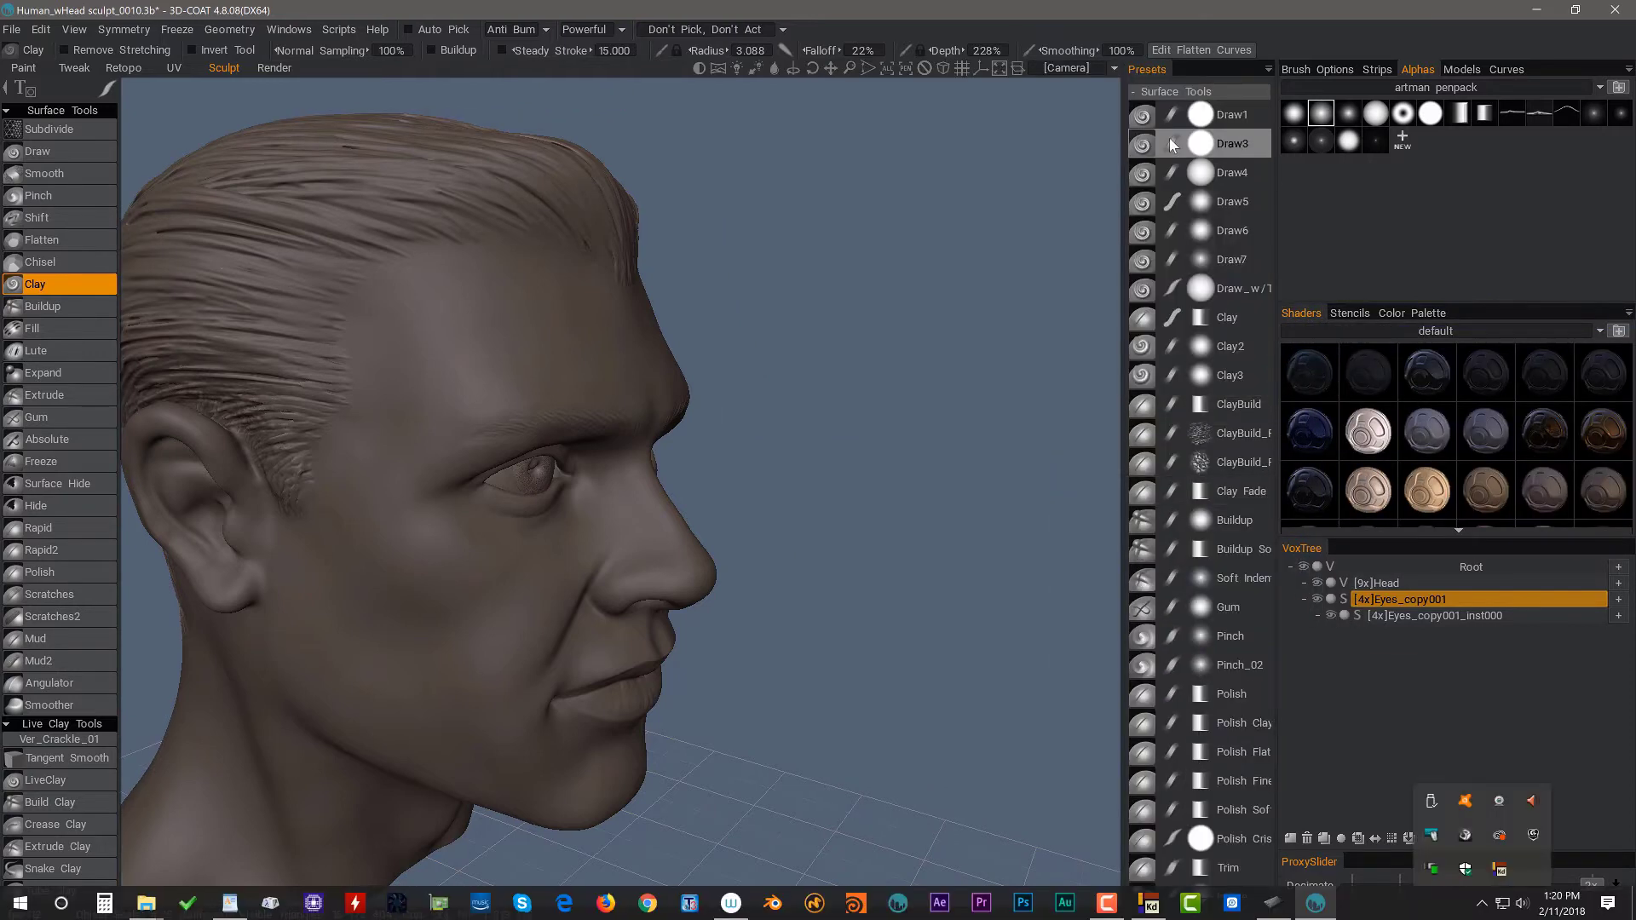
left_click(1399, 583)
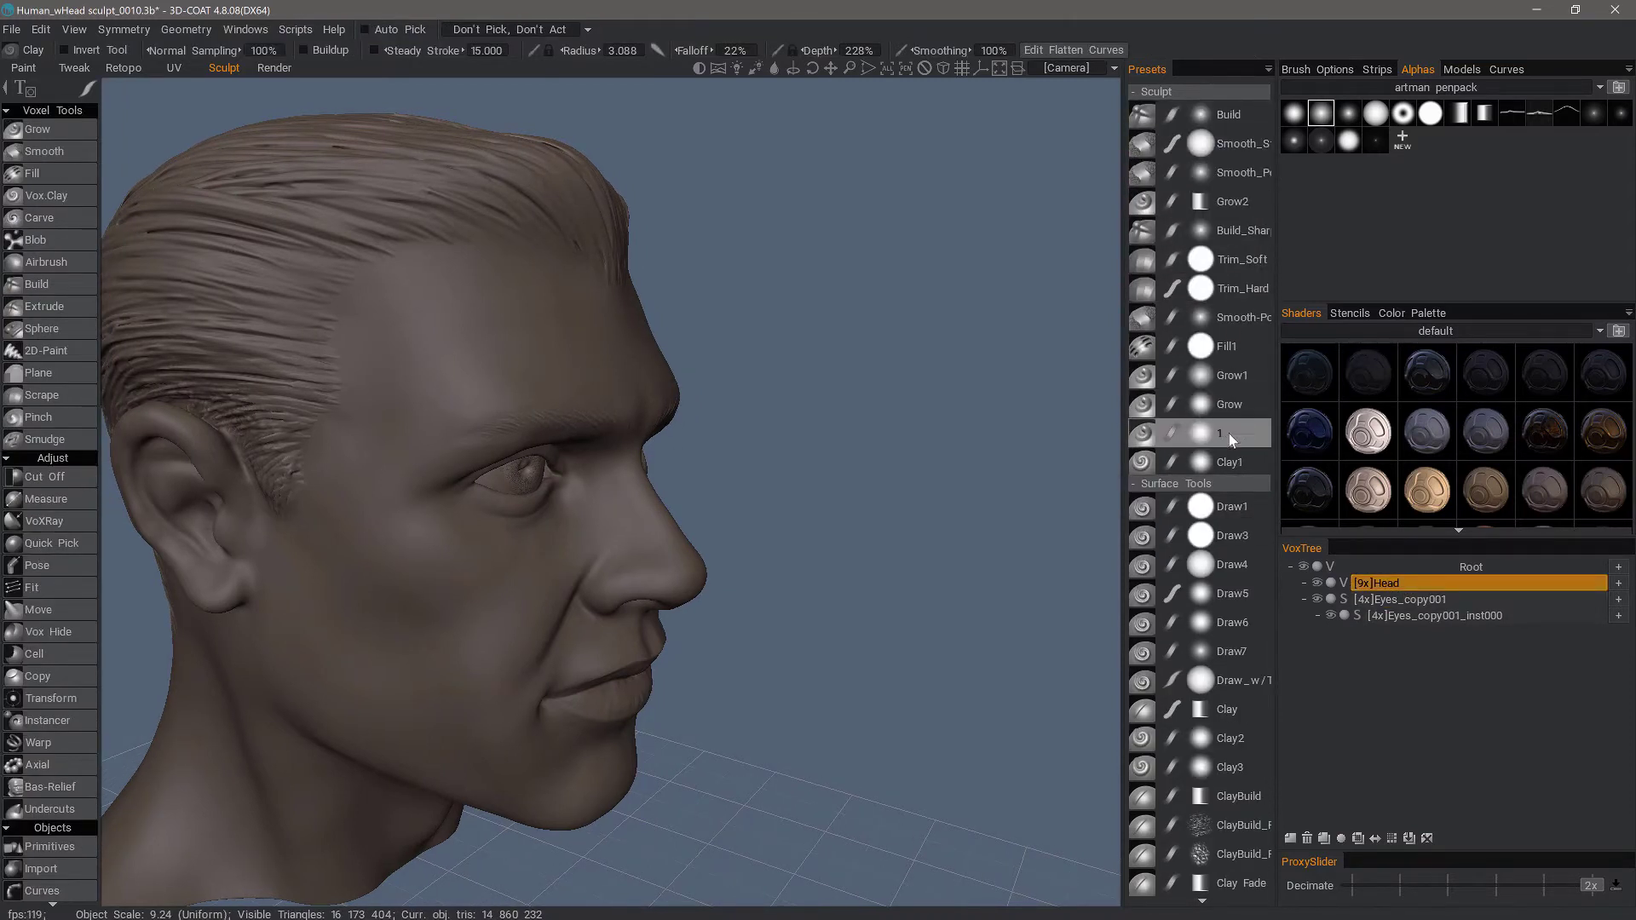
Scroll through the presets list and orbit the head to a three-quarter view
scroll(1220, 792, "down", 5)
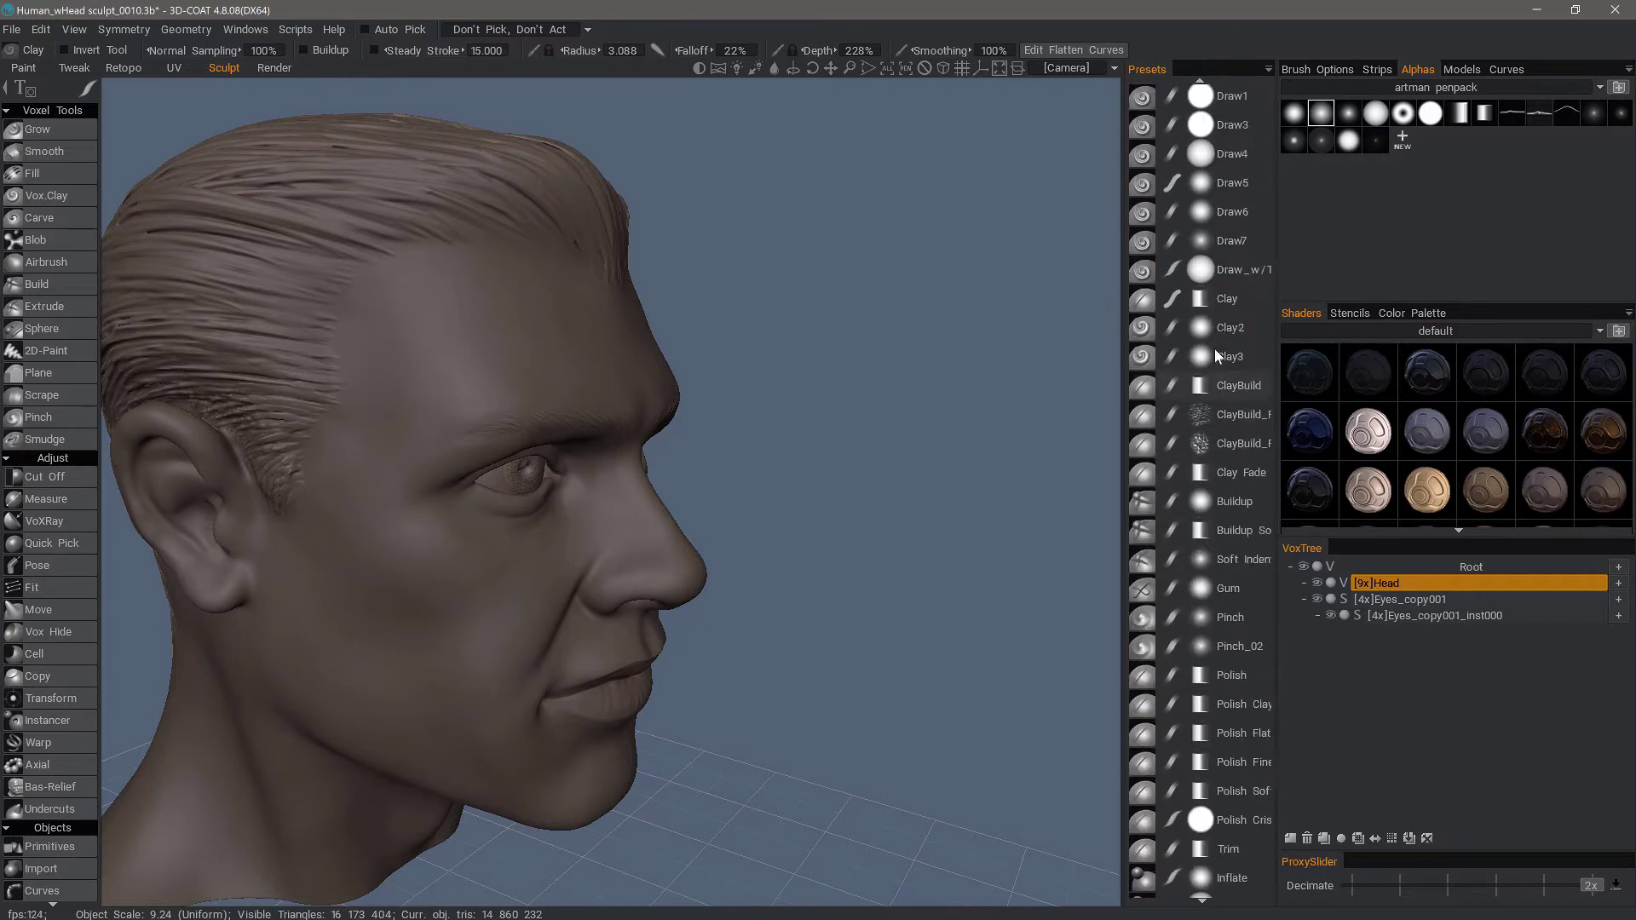
scroll(1215, 349, "down", 1)
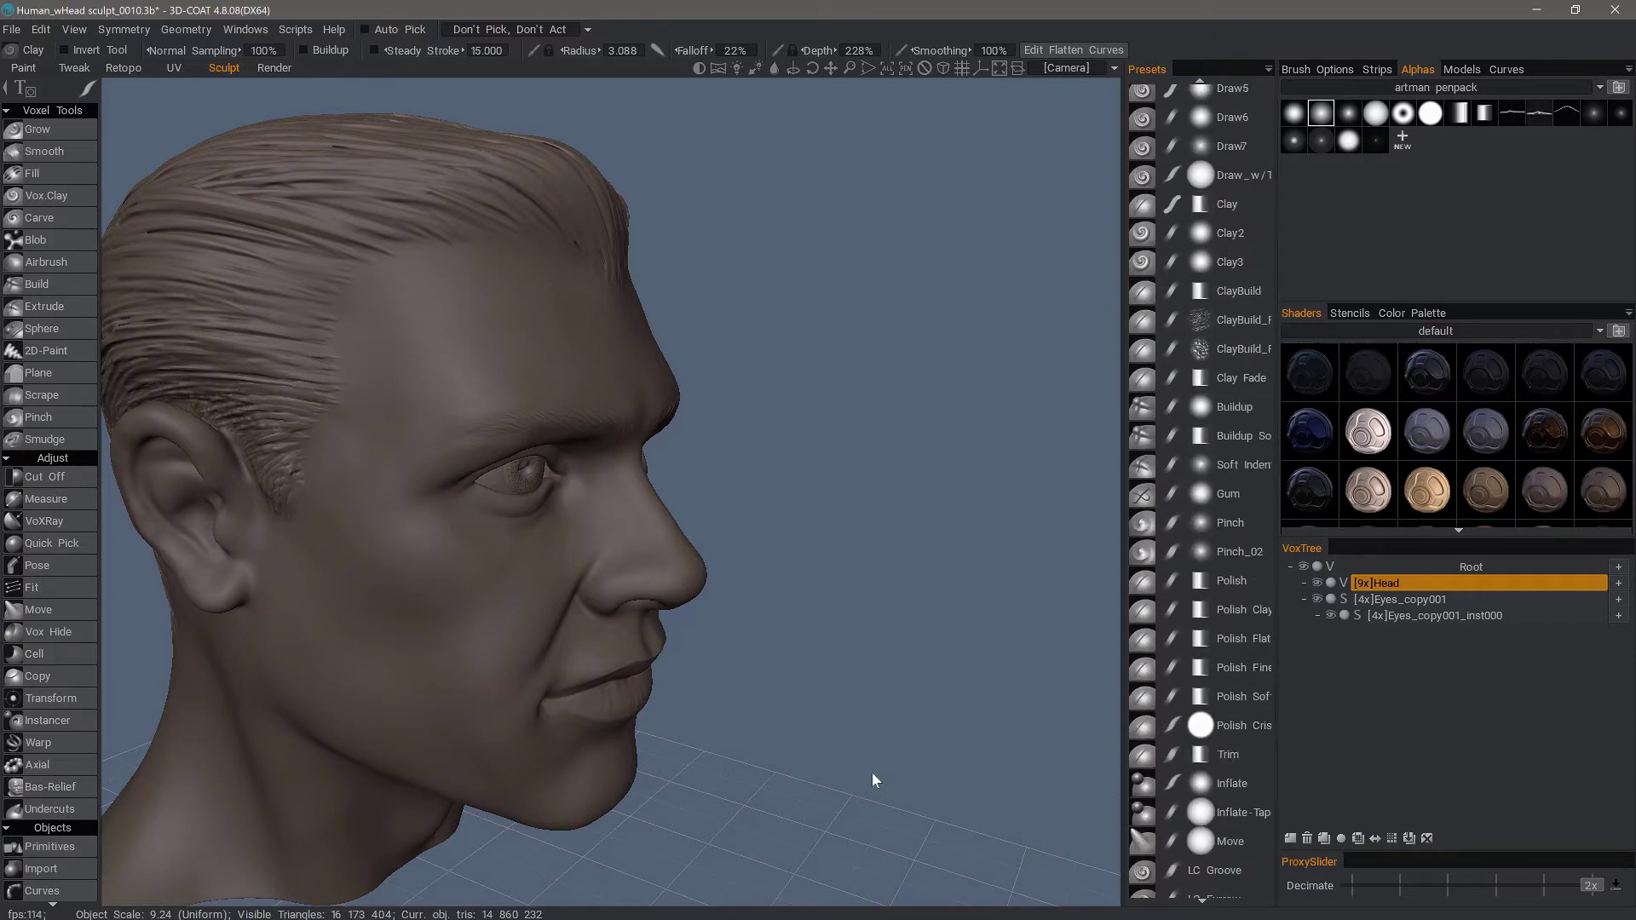
left_click_drag(753, 523, 856, 539)
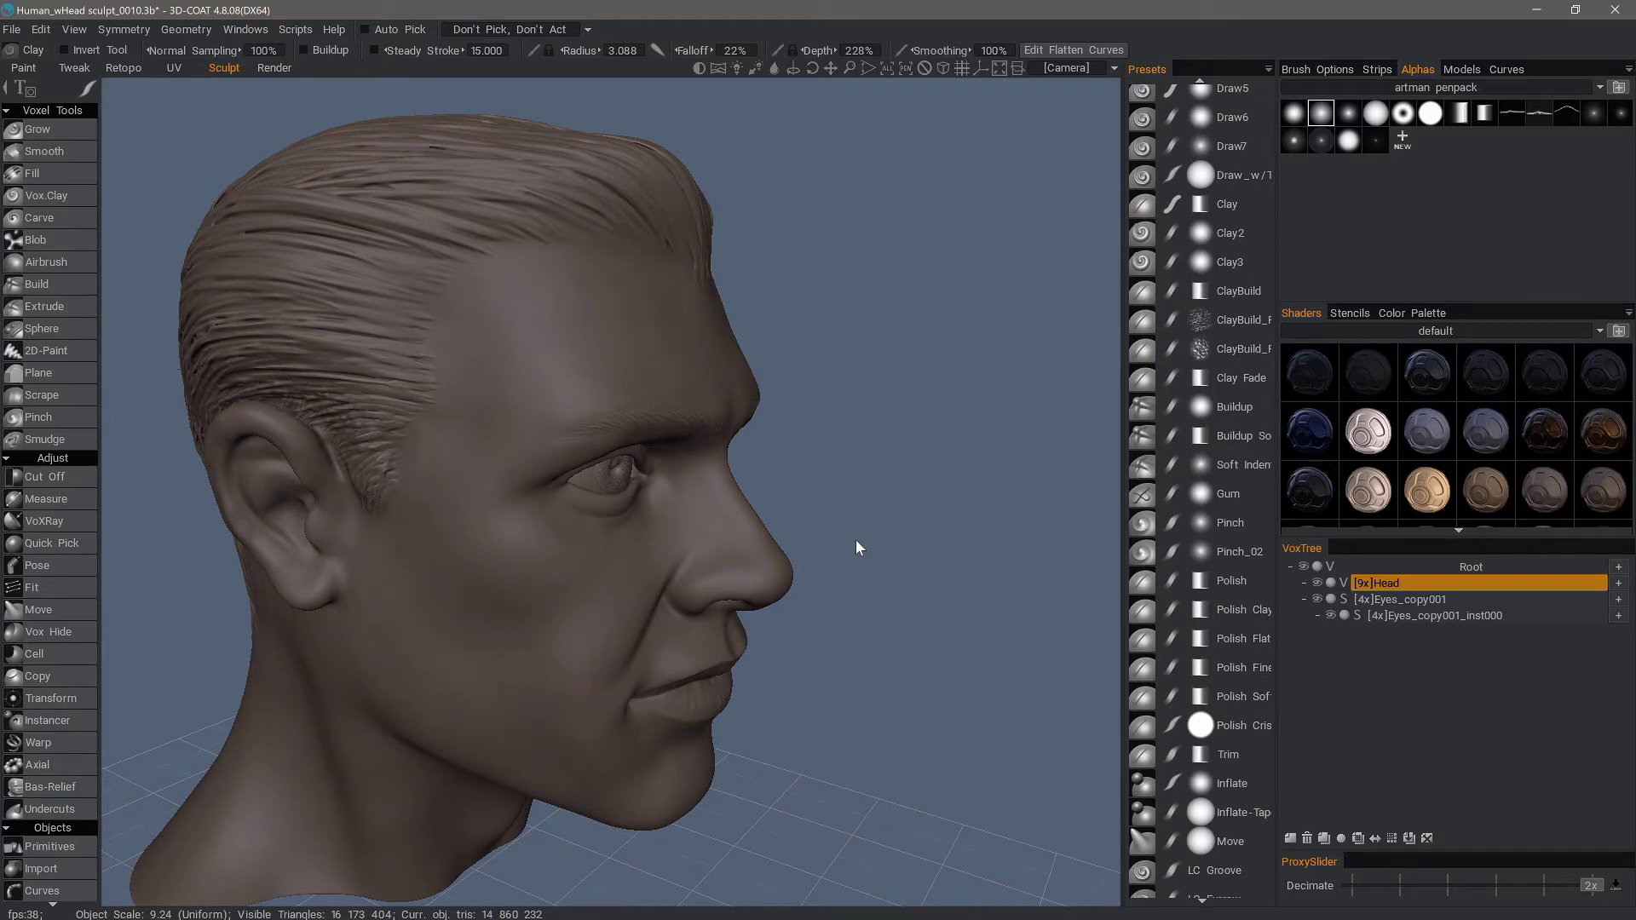
left_click_drag(855, 539, 477, 486)
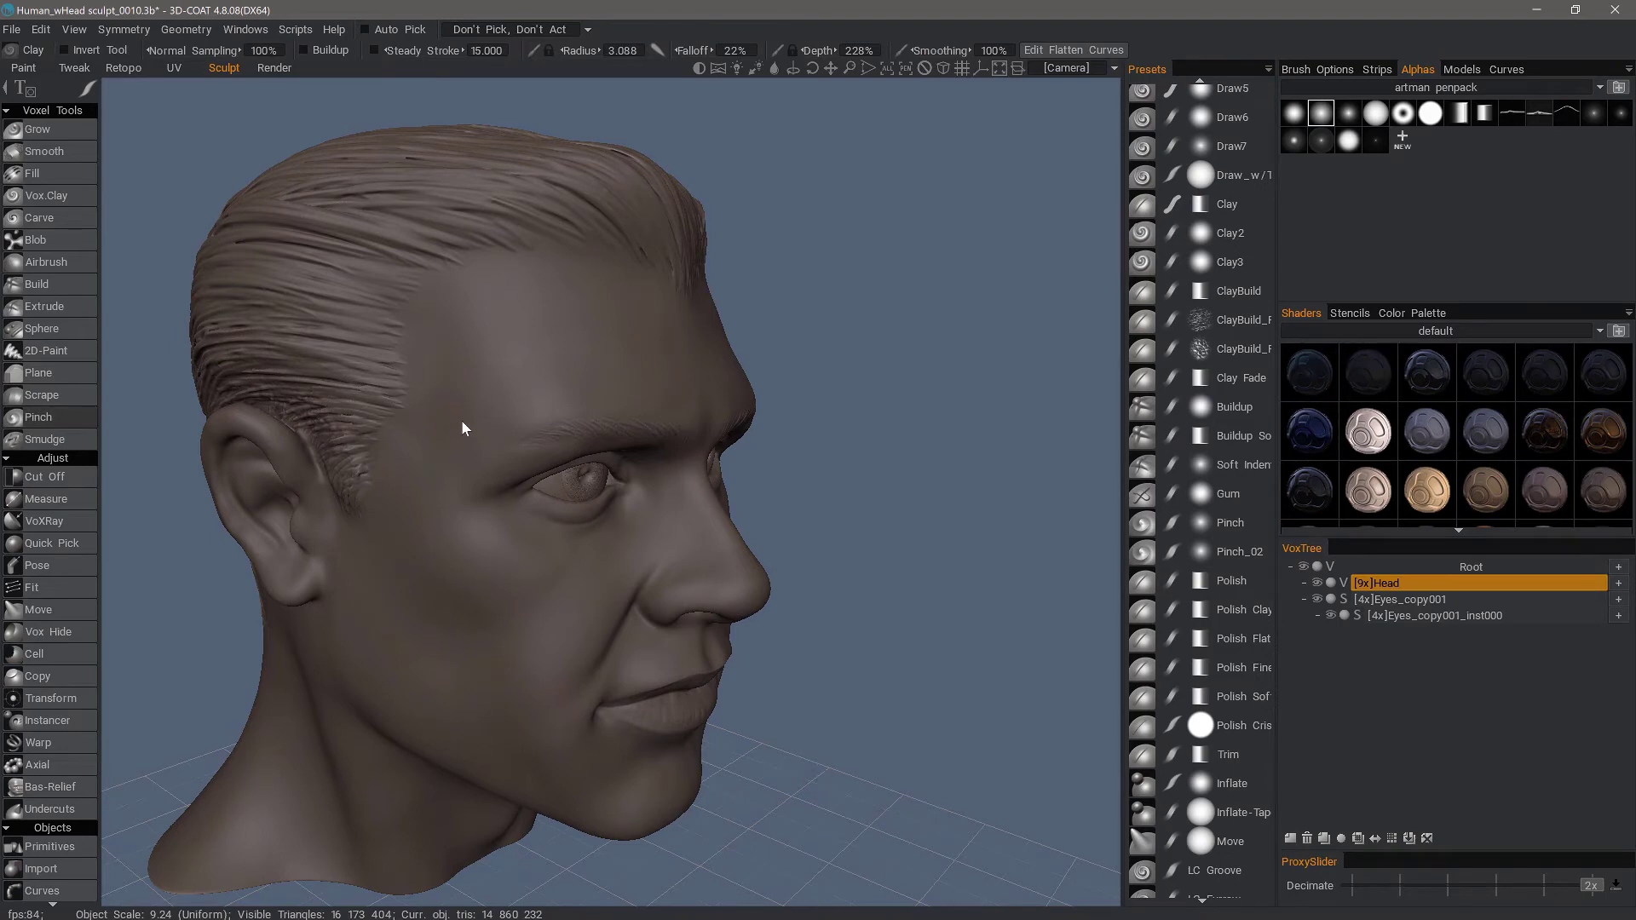
With the voxel Pinch tool, sharpen the hair strands at the temple and above the ear into ridges
left_click(66, 420)
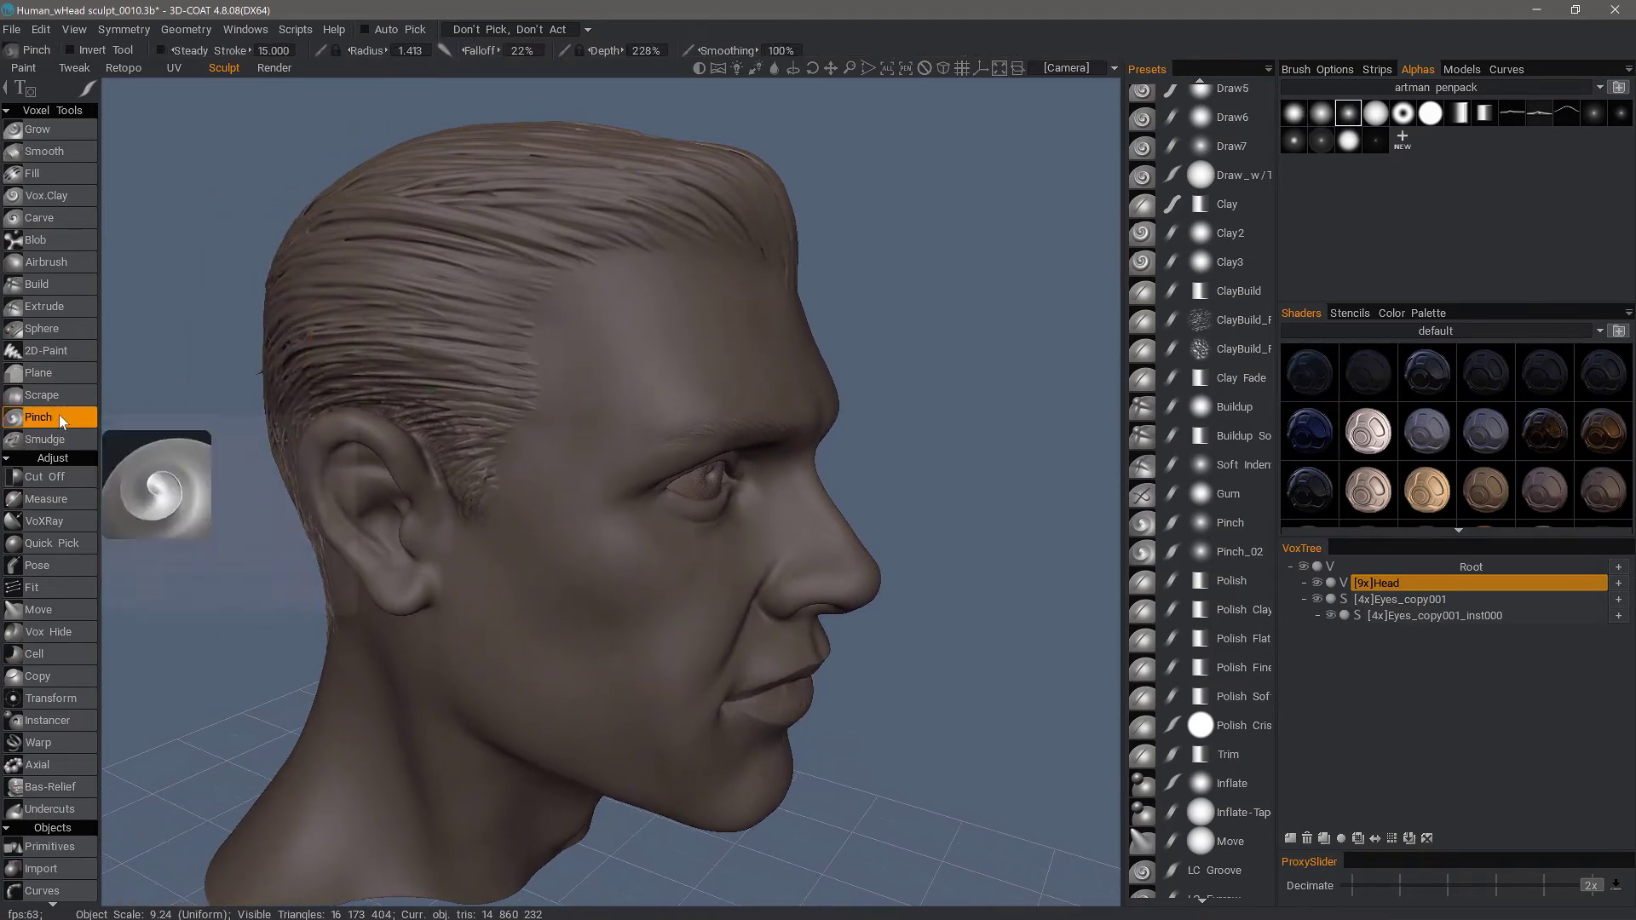
left_click_drag(213, 409, 303, 129)
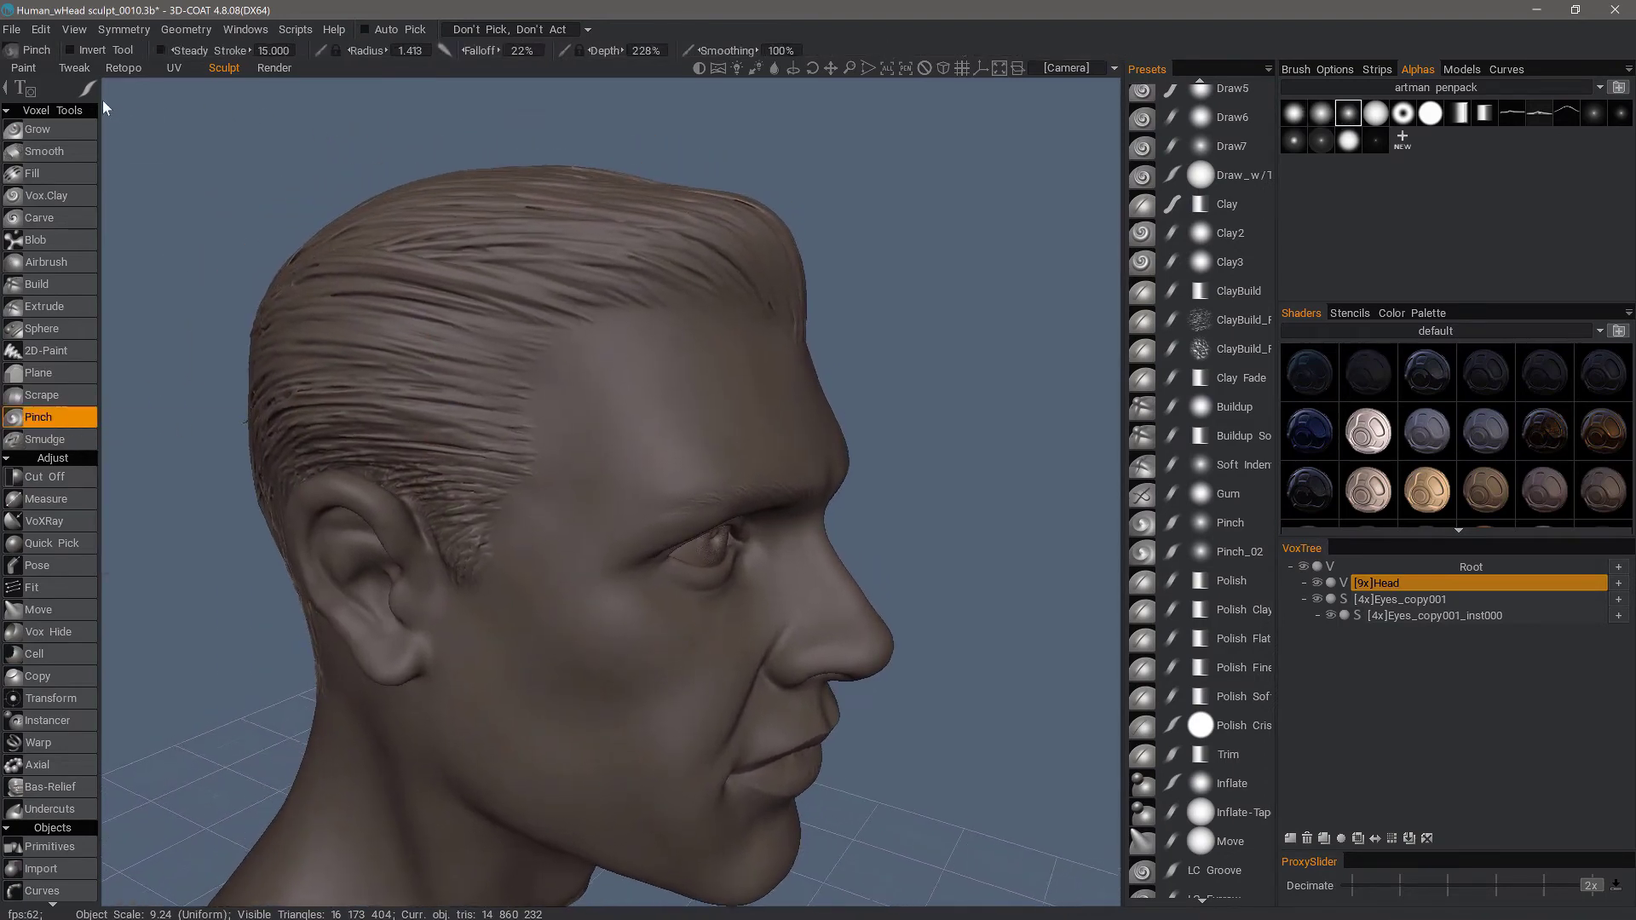
mouse_move(87, 90)
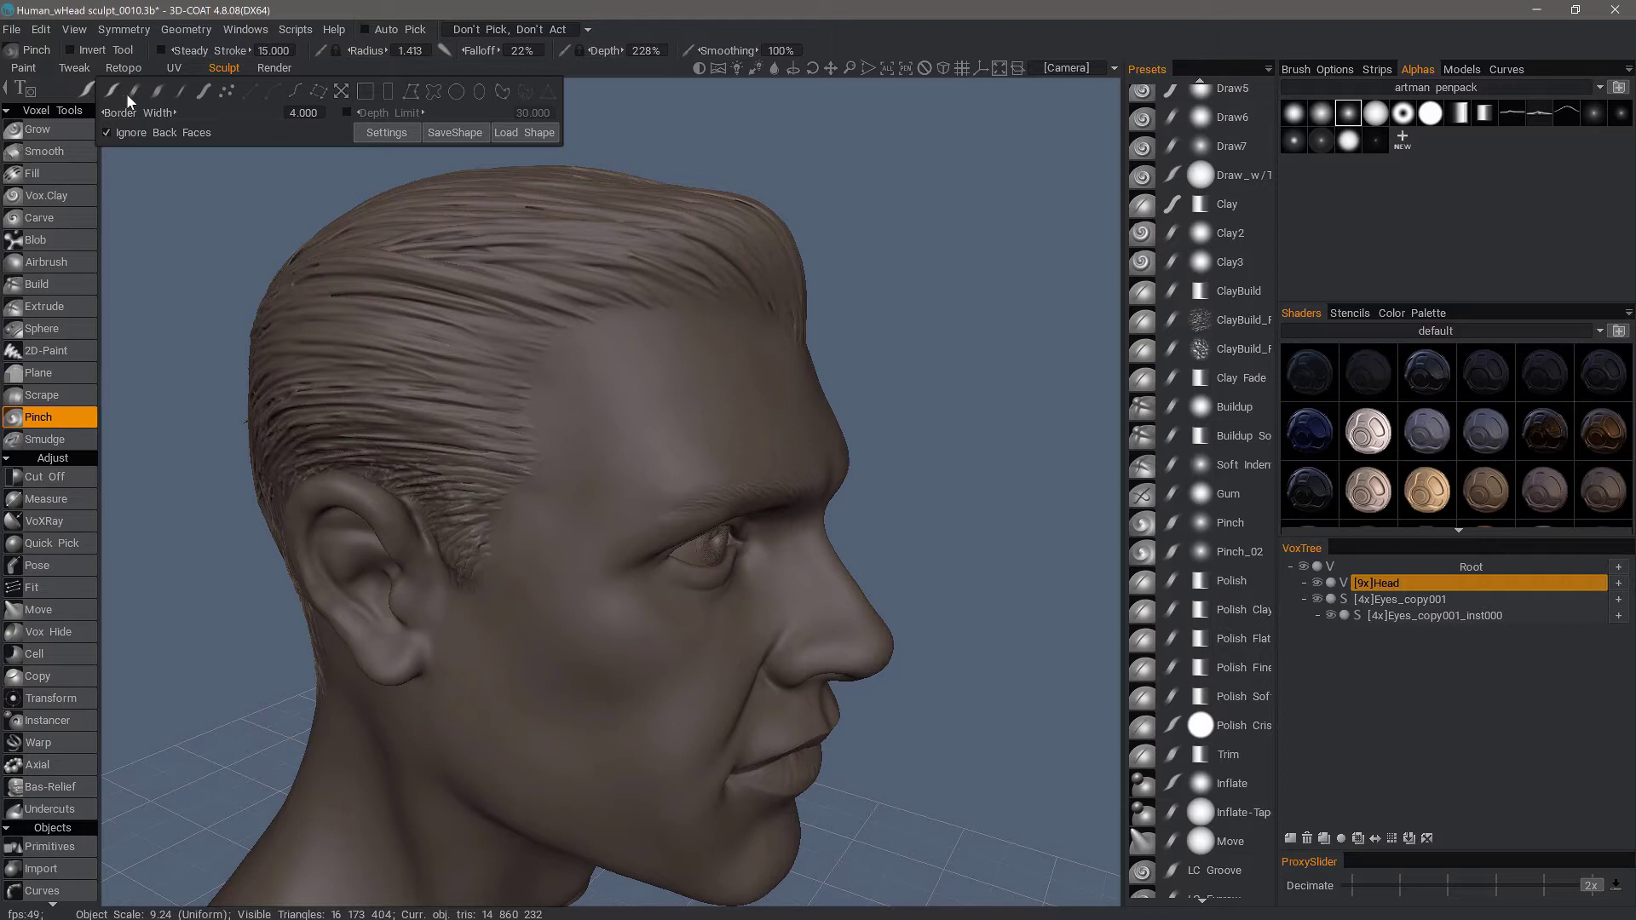
scroll(515, 445, "up", 3)
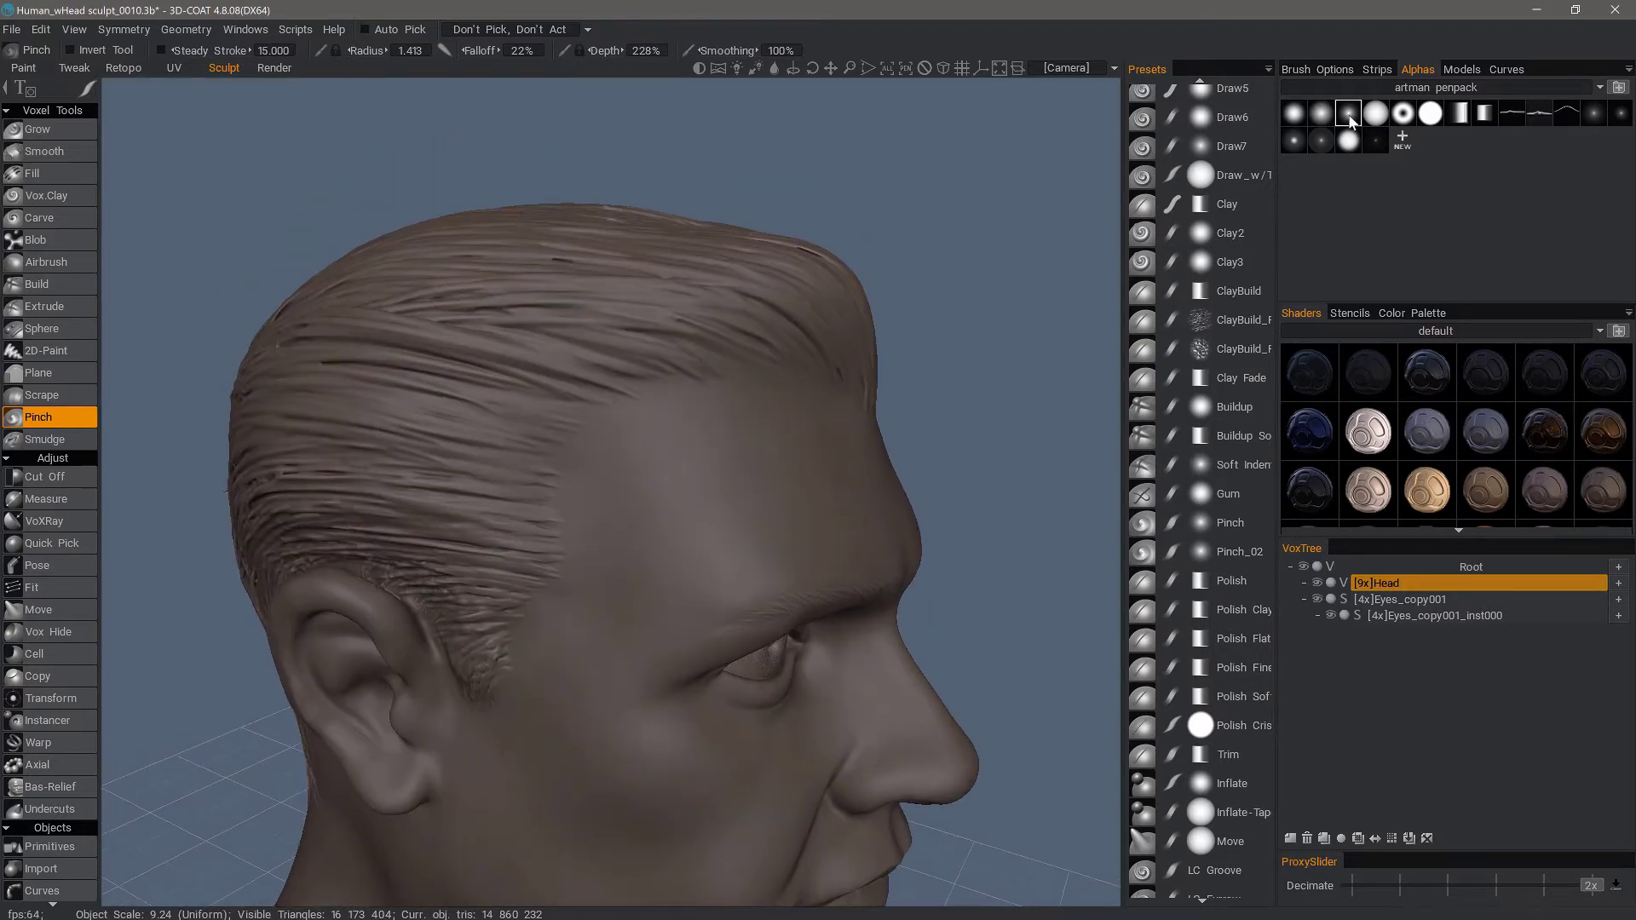
scroll(494, 332, "up", 3)
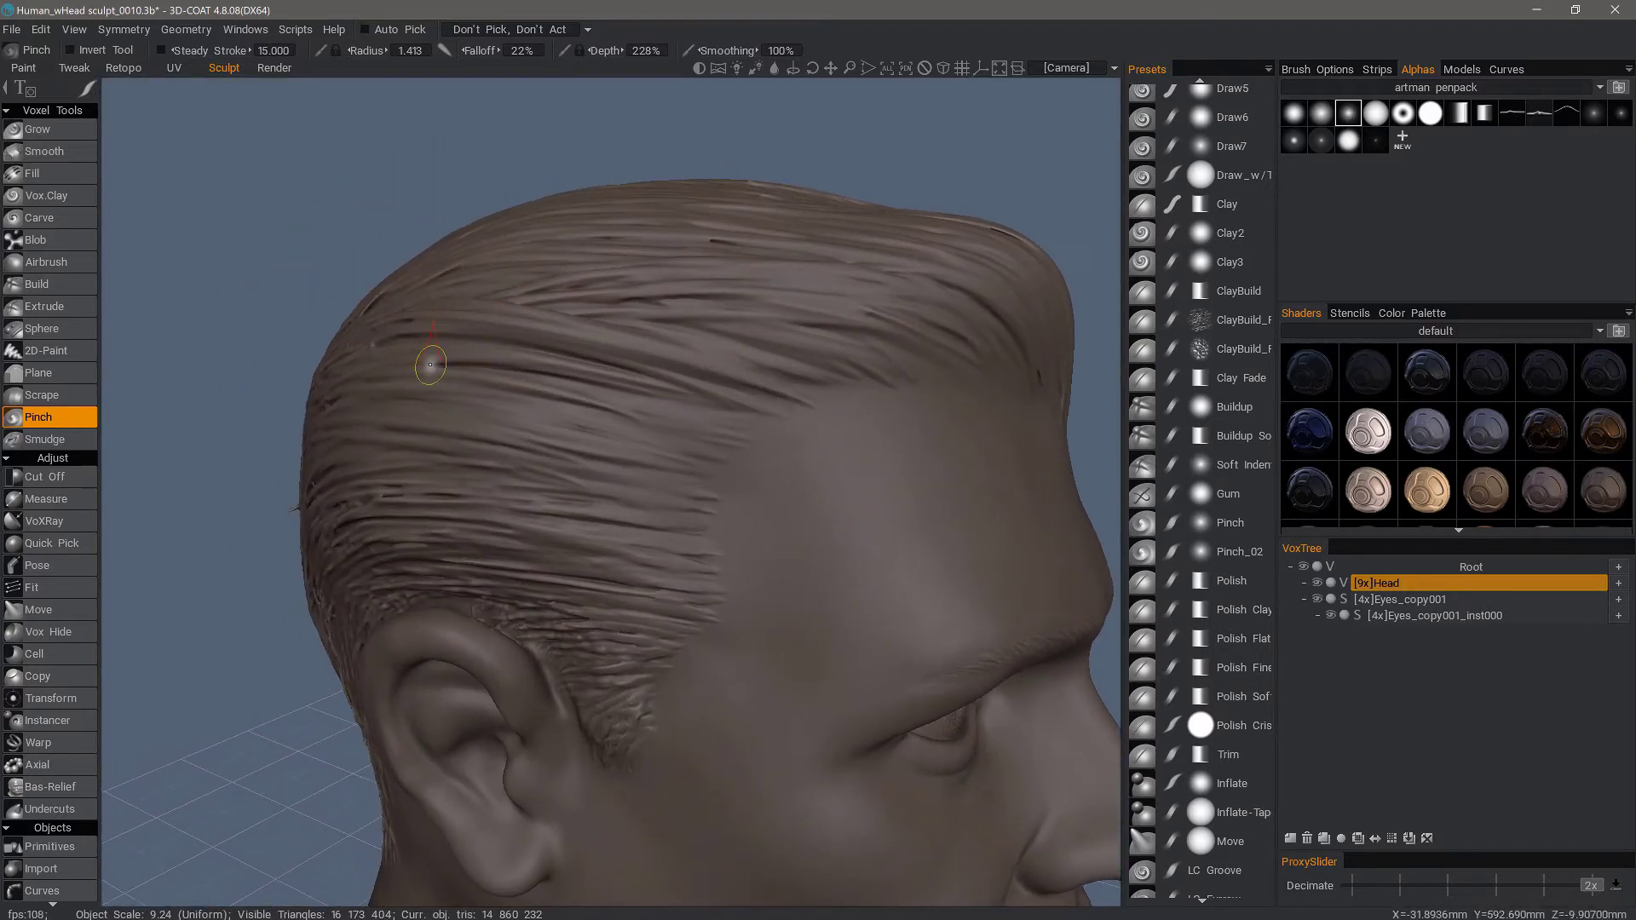
mouse_move(423, 365)
left_mouse_down()
mouse_move(676, 404)
mouse_move(418, 364)
mouse_move(635, 392)
mouse_move(450, 423)
mouse_move(439, 474)
mouse_move(490, 369)
left_mouse_up()
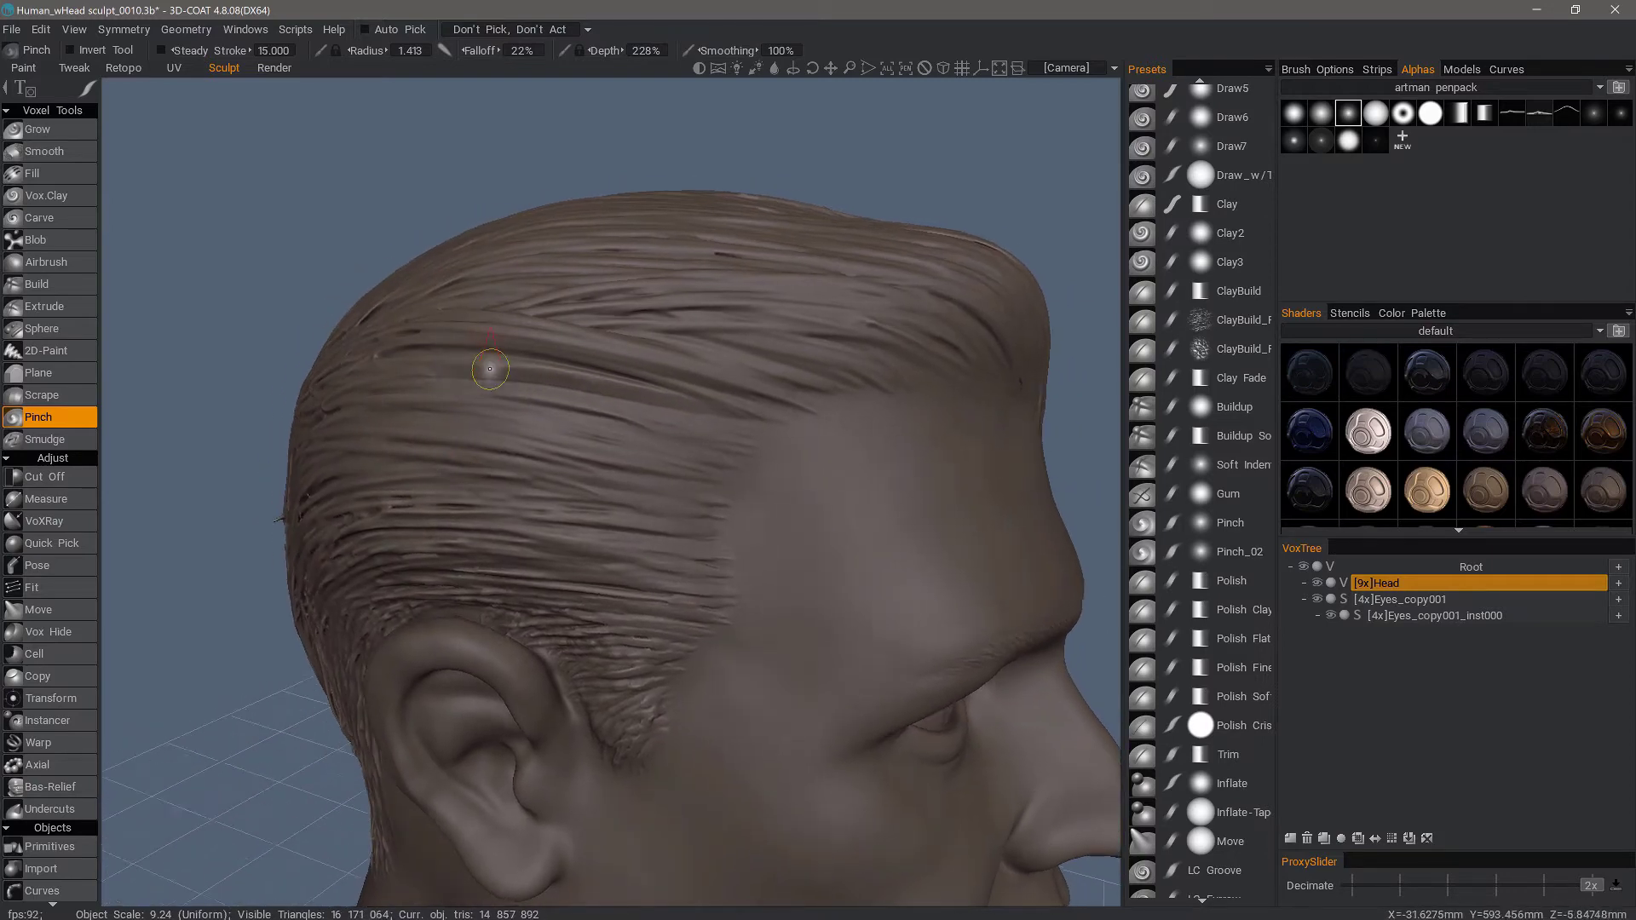
mouse_move(501, 450)
left_mouse_down("alt")
mouse_move(644, 534)
mouse_move(571, 572)
mouse_move(642, 406)
mouse_move(617, 485)
mouse_move(490, 481)
mouse_move(475, 621)
mouse_move(529, 676)
mouse_move(657, 683)
mouse_move(639, 512)
mouse_move(391, 365)
mouse_move(241, 457)
mouse_move(264, 366)
mouse_move(297, 340)
left_mouse_up("alt")
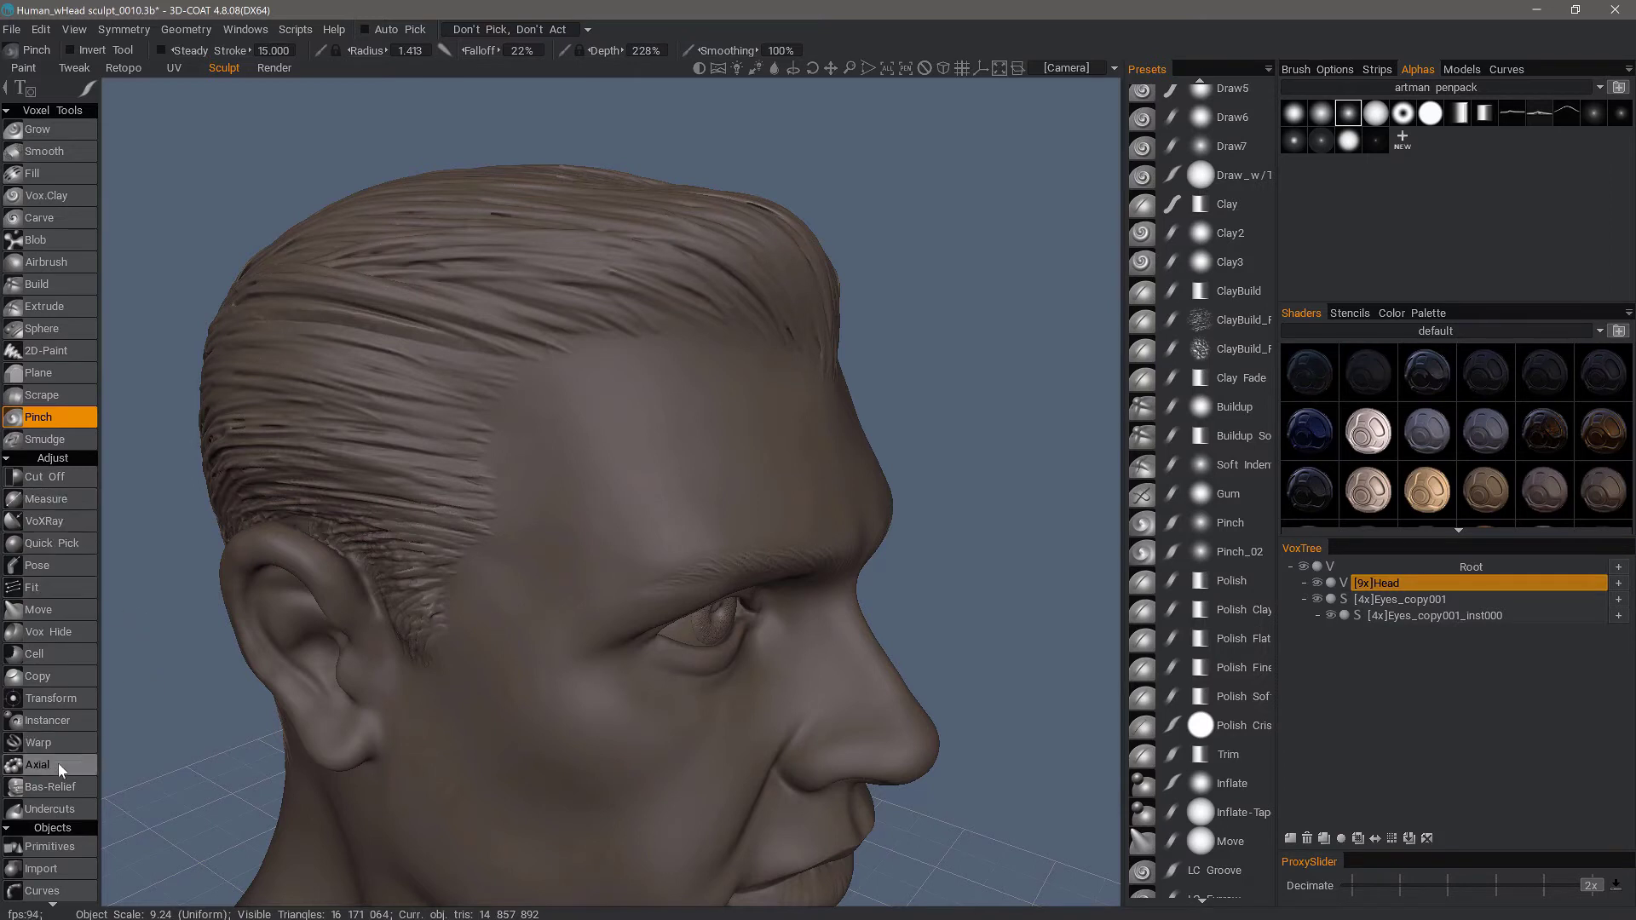
Choose Pinch under Surface Tools from the QuickAccess menu, replacing the voxel Pinch
scroll(58, 764, "down", 9)
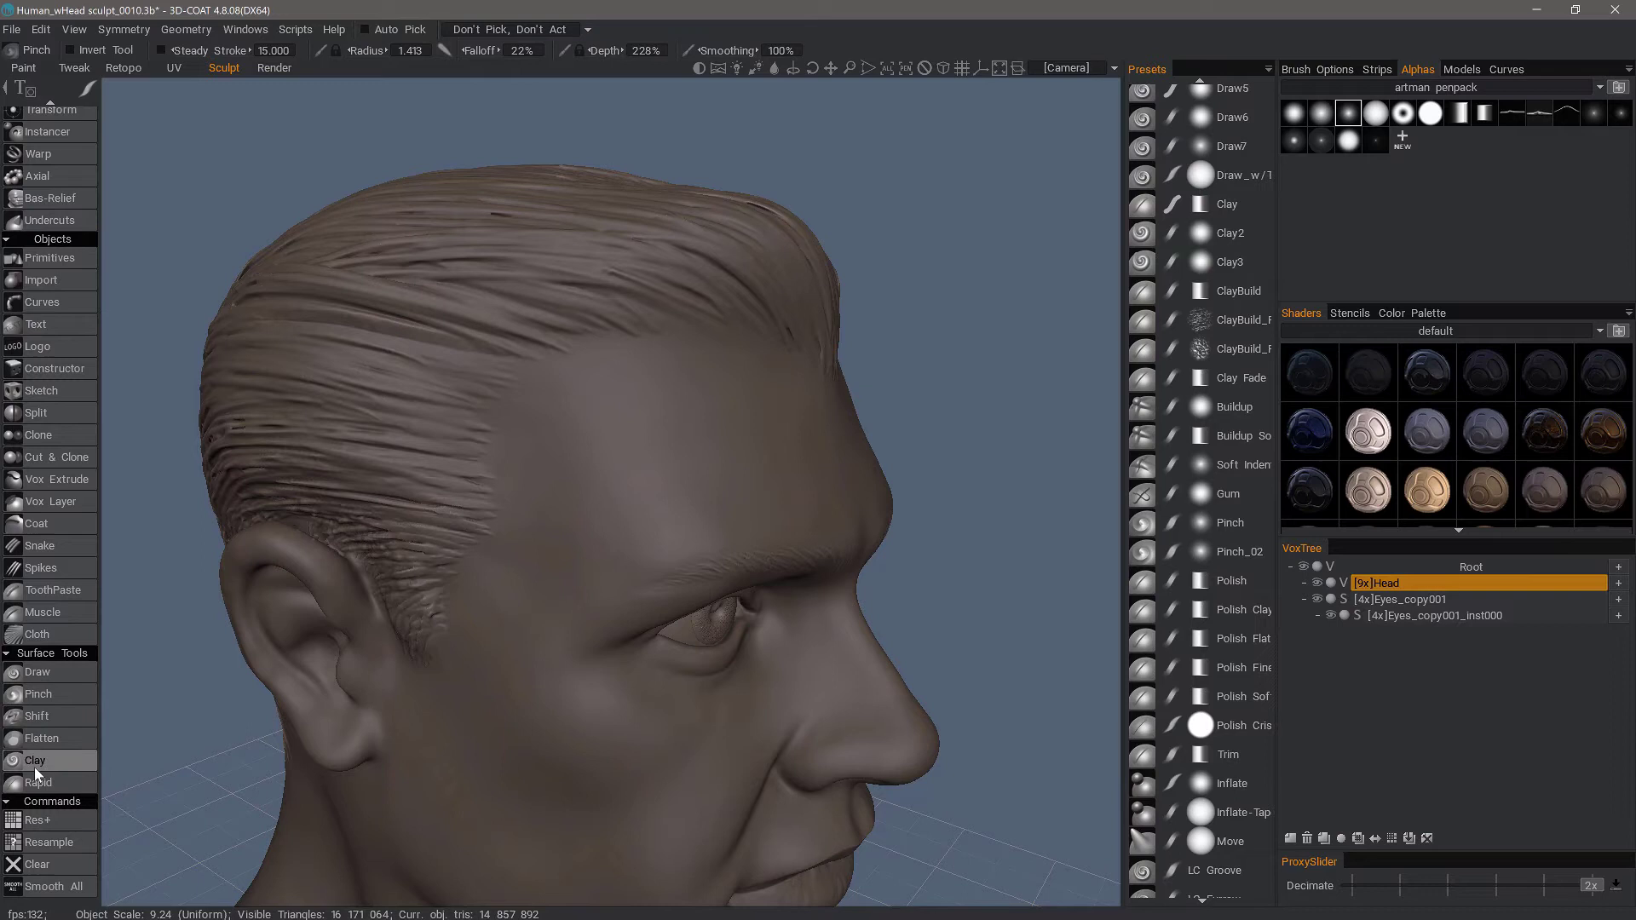
mouse_move(54, 697)
scroll(60, 631, "up", 10)
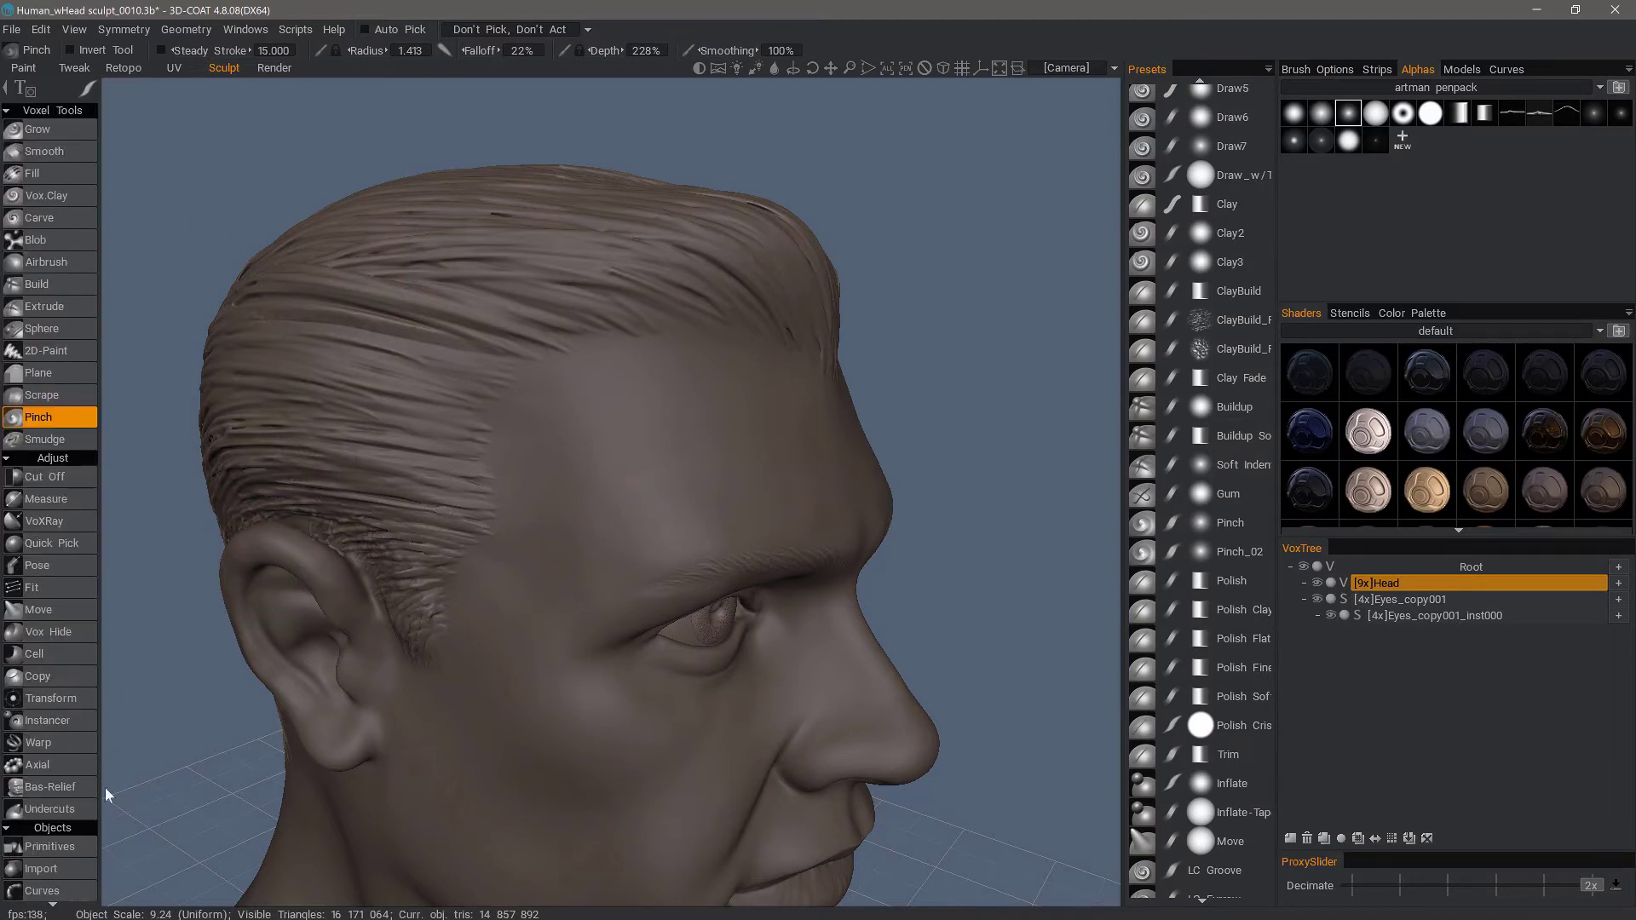
key("space")
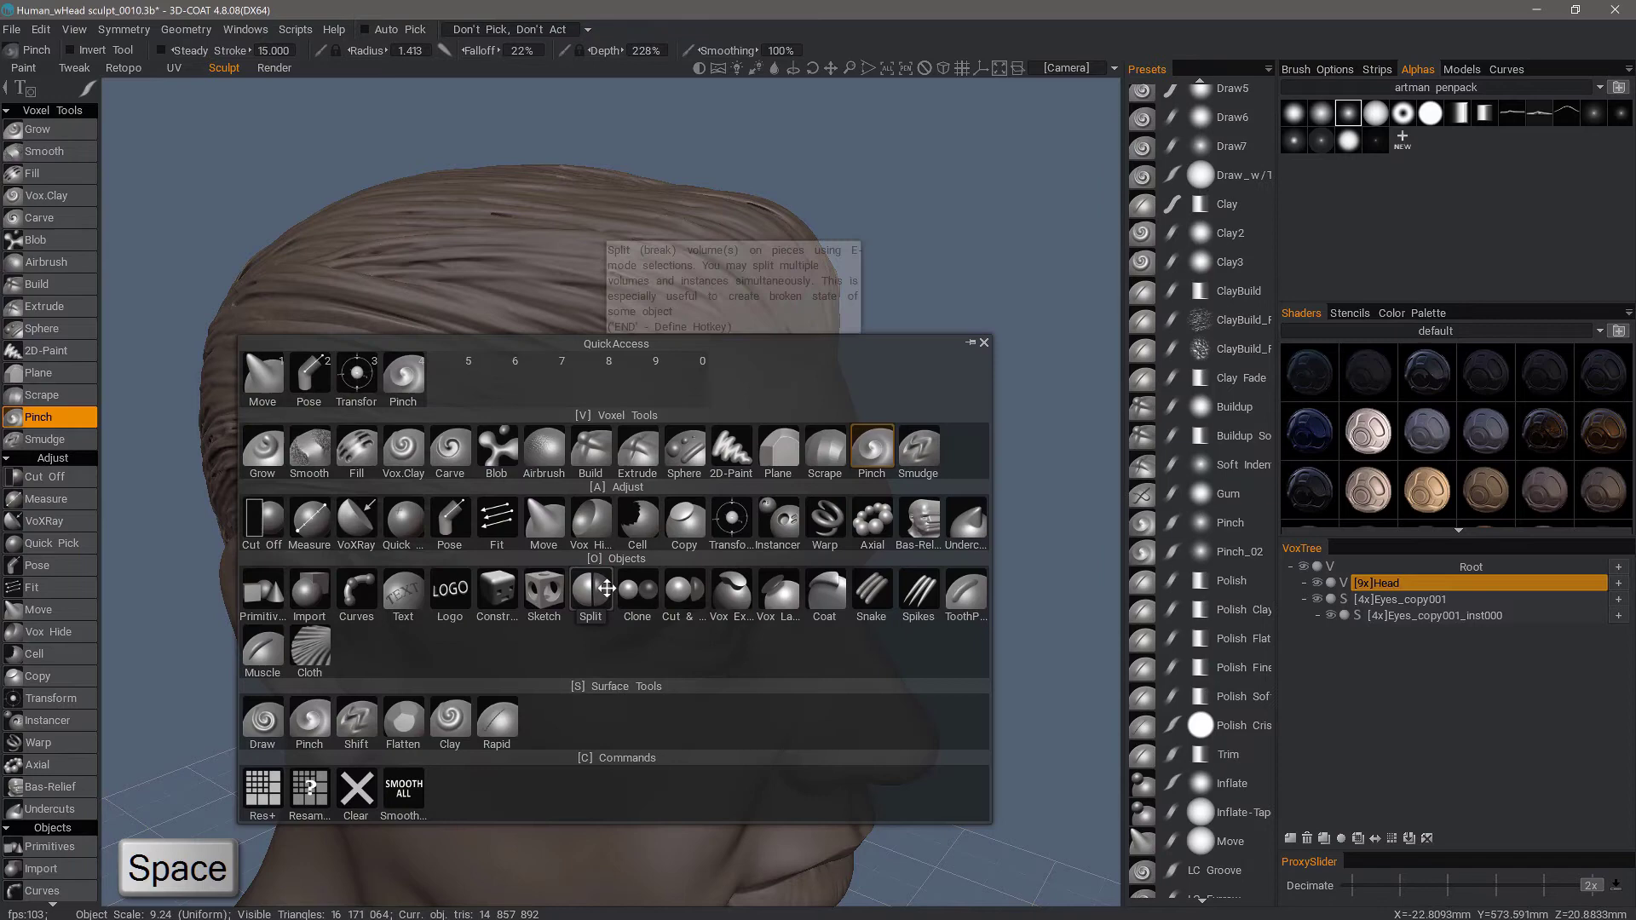
left_click(309, 720)
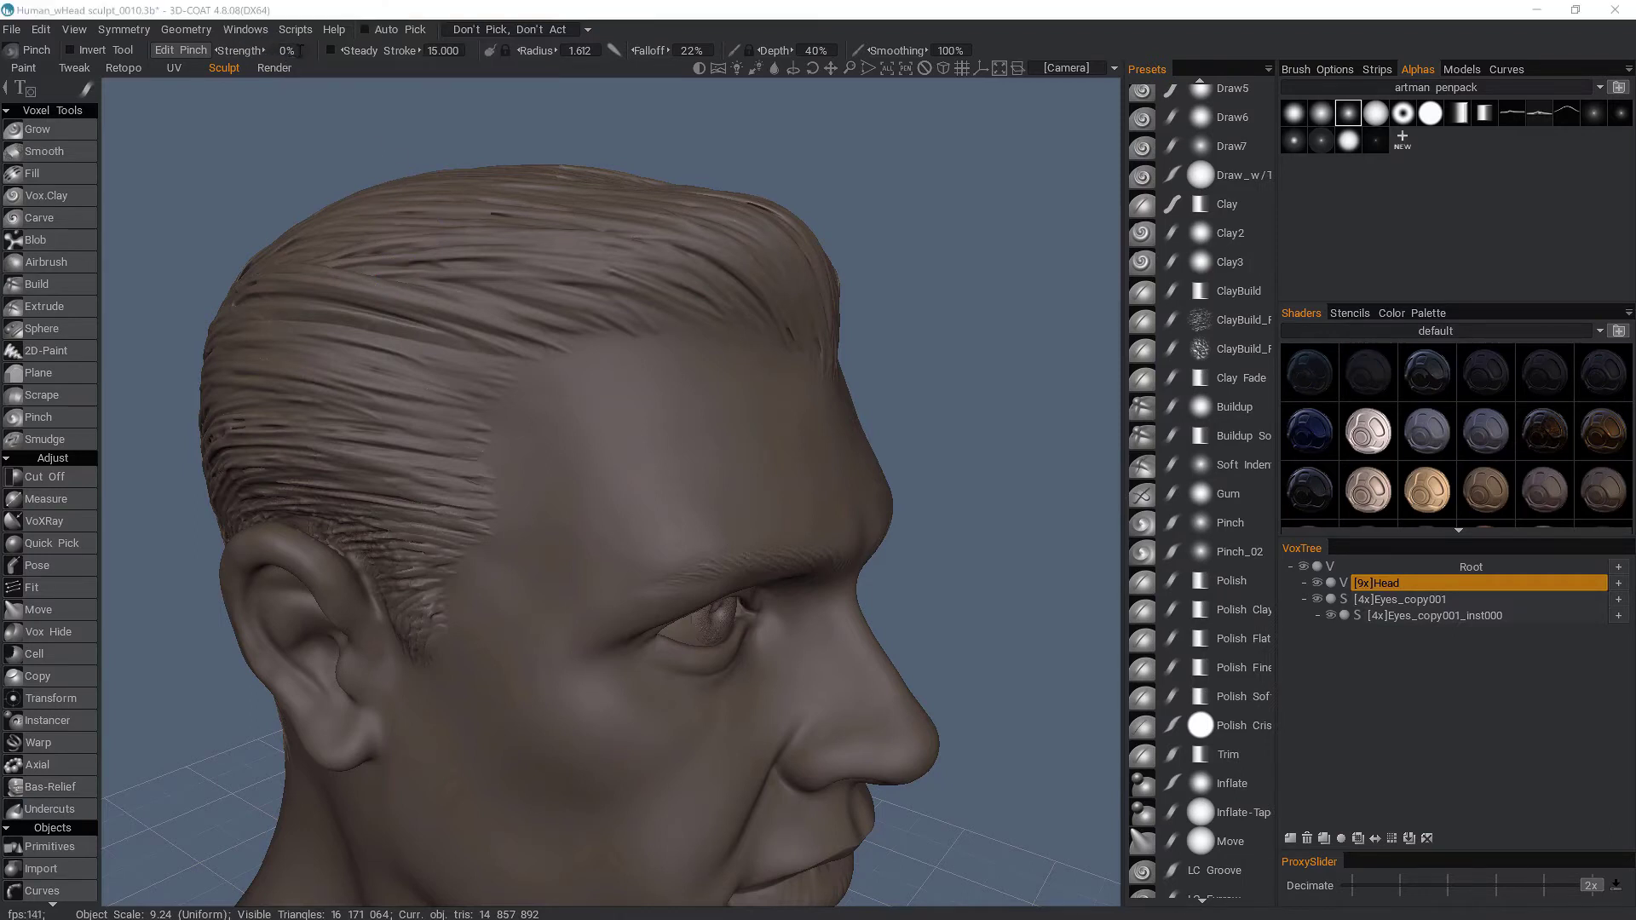
Set the surface Pinch strength to 70%
left_click(287, 51)
type("70")
key("Return")
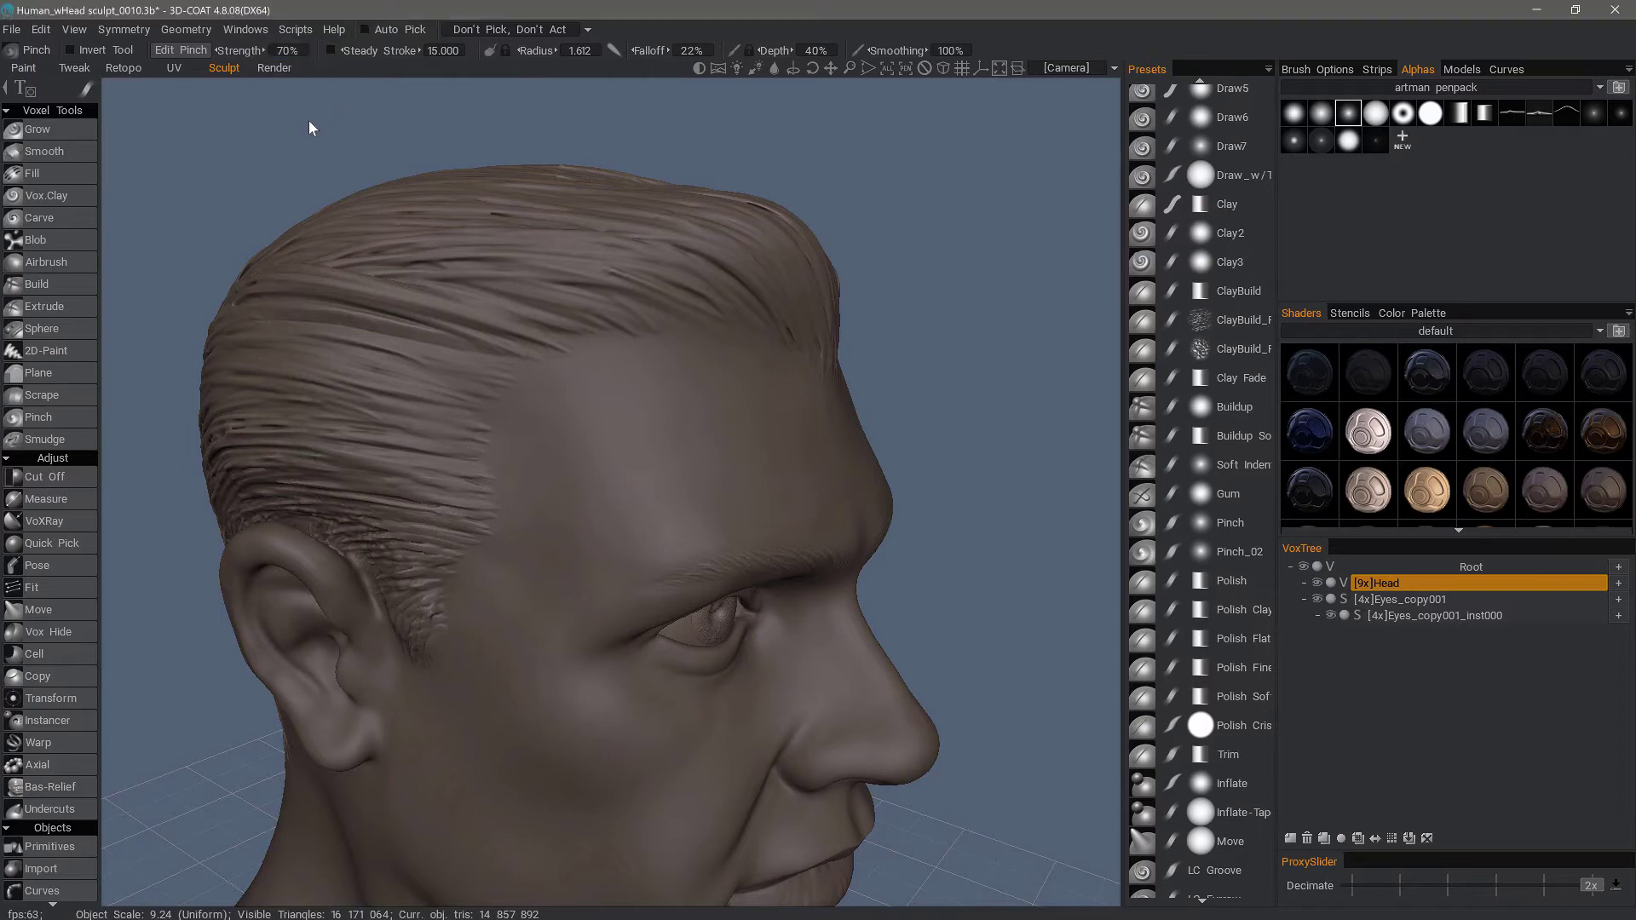
Review the Pinch pressure curve, then open the Tapering dialog and move it off the head
left_click(194, 50)
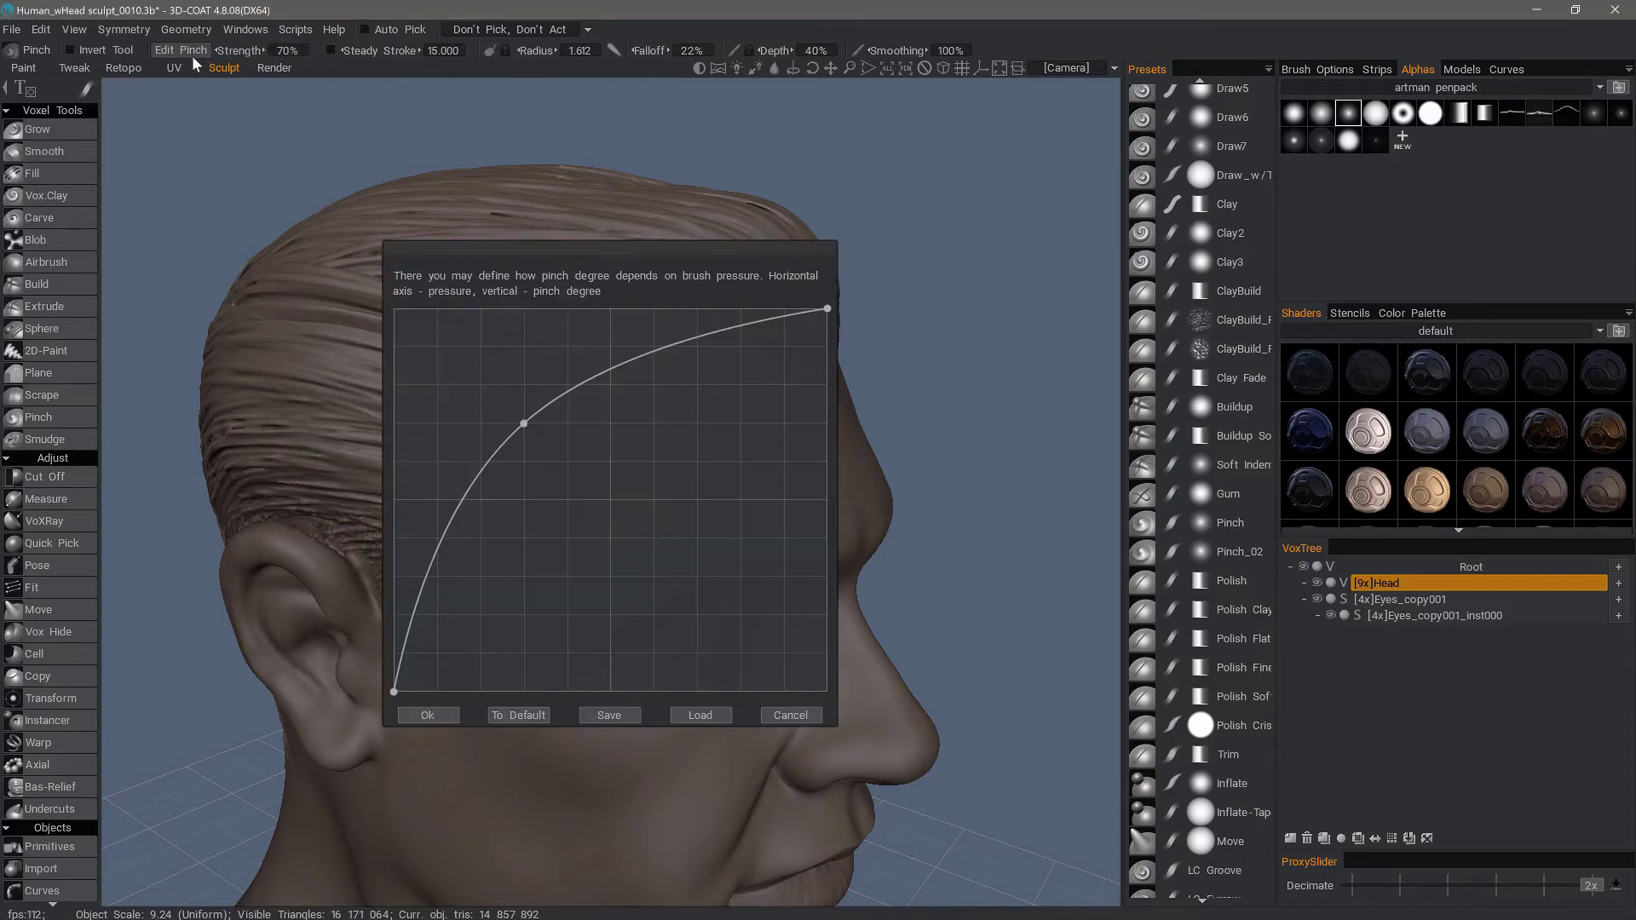
left_click(428, 715)
left_click(612, 52)
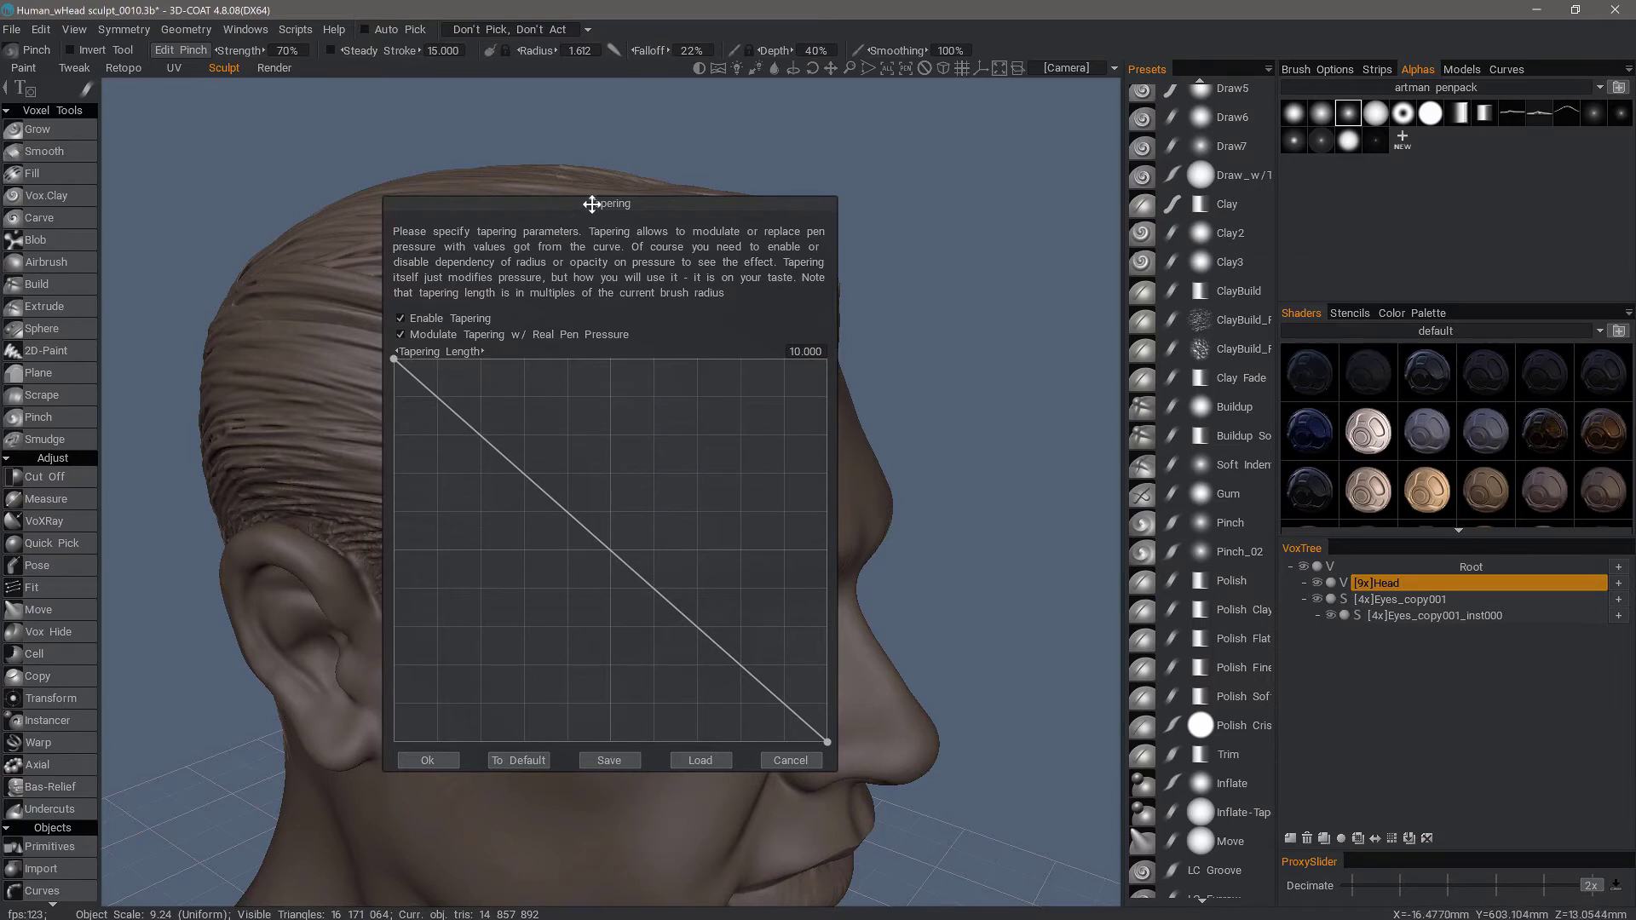
left_click_drag(595, 201, 930, 159)
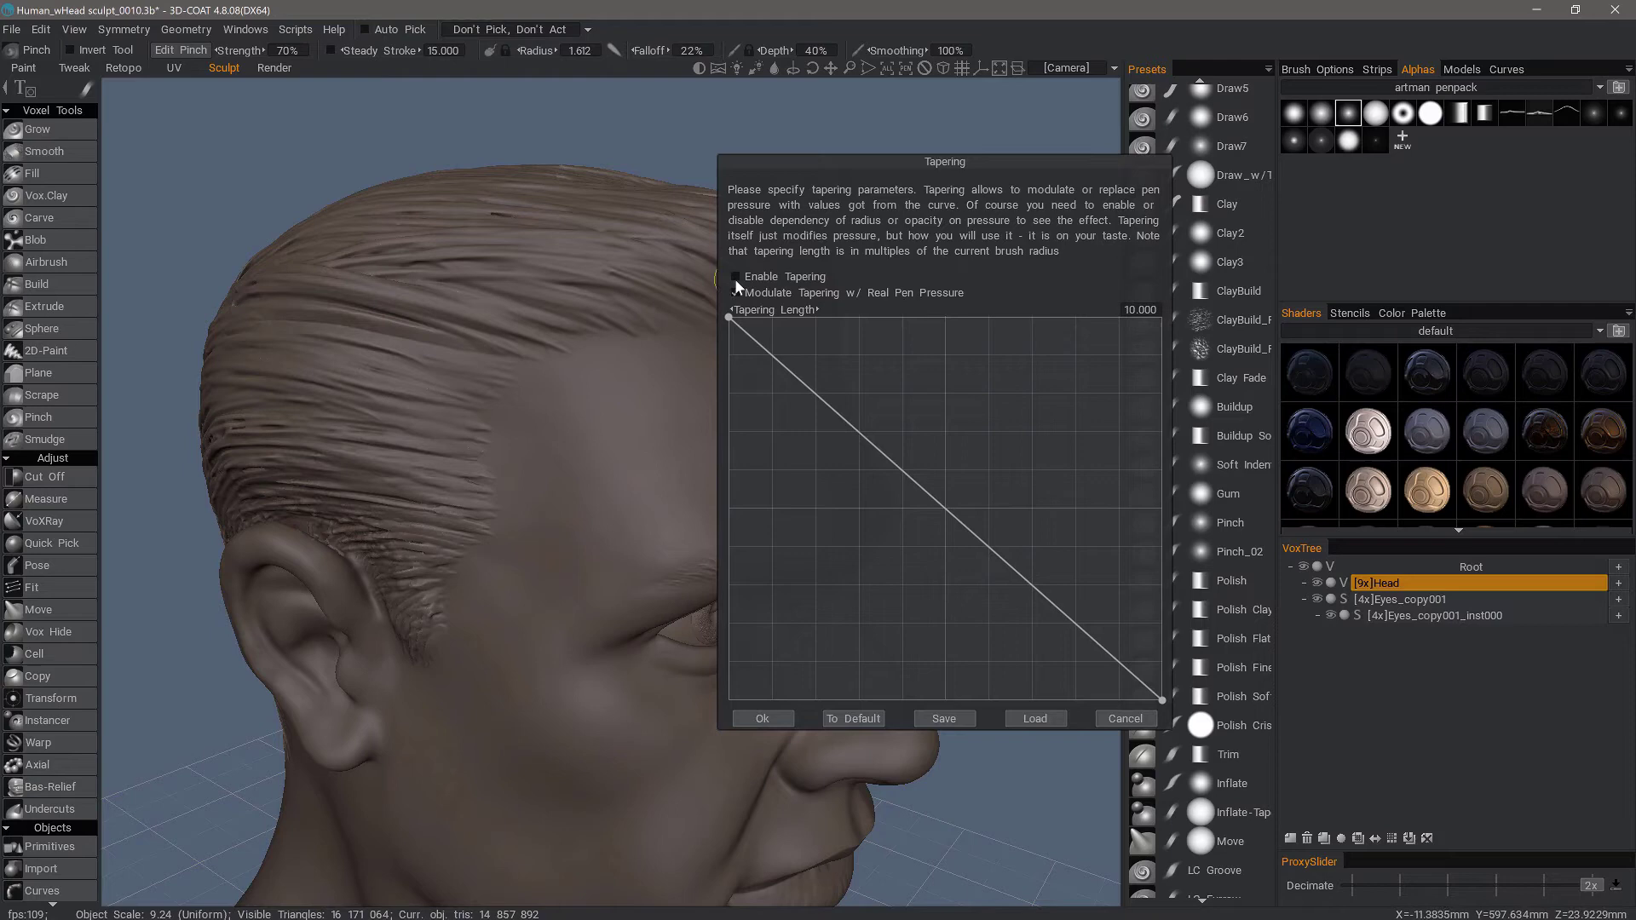
Close Tapering, pinch a thin crease down the temple, and shrink the Pinch radius to 0.786
left_click(762, 719)
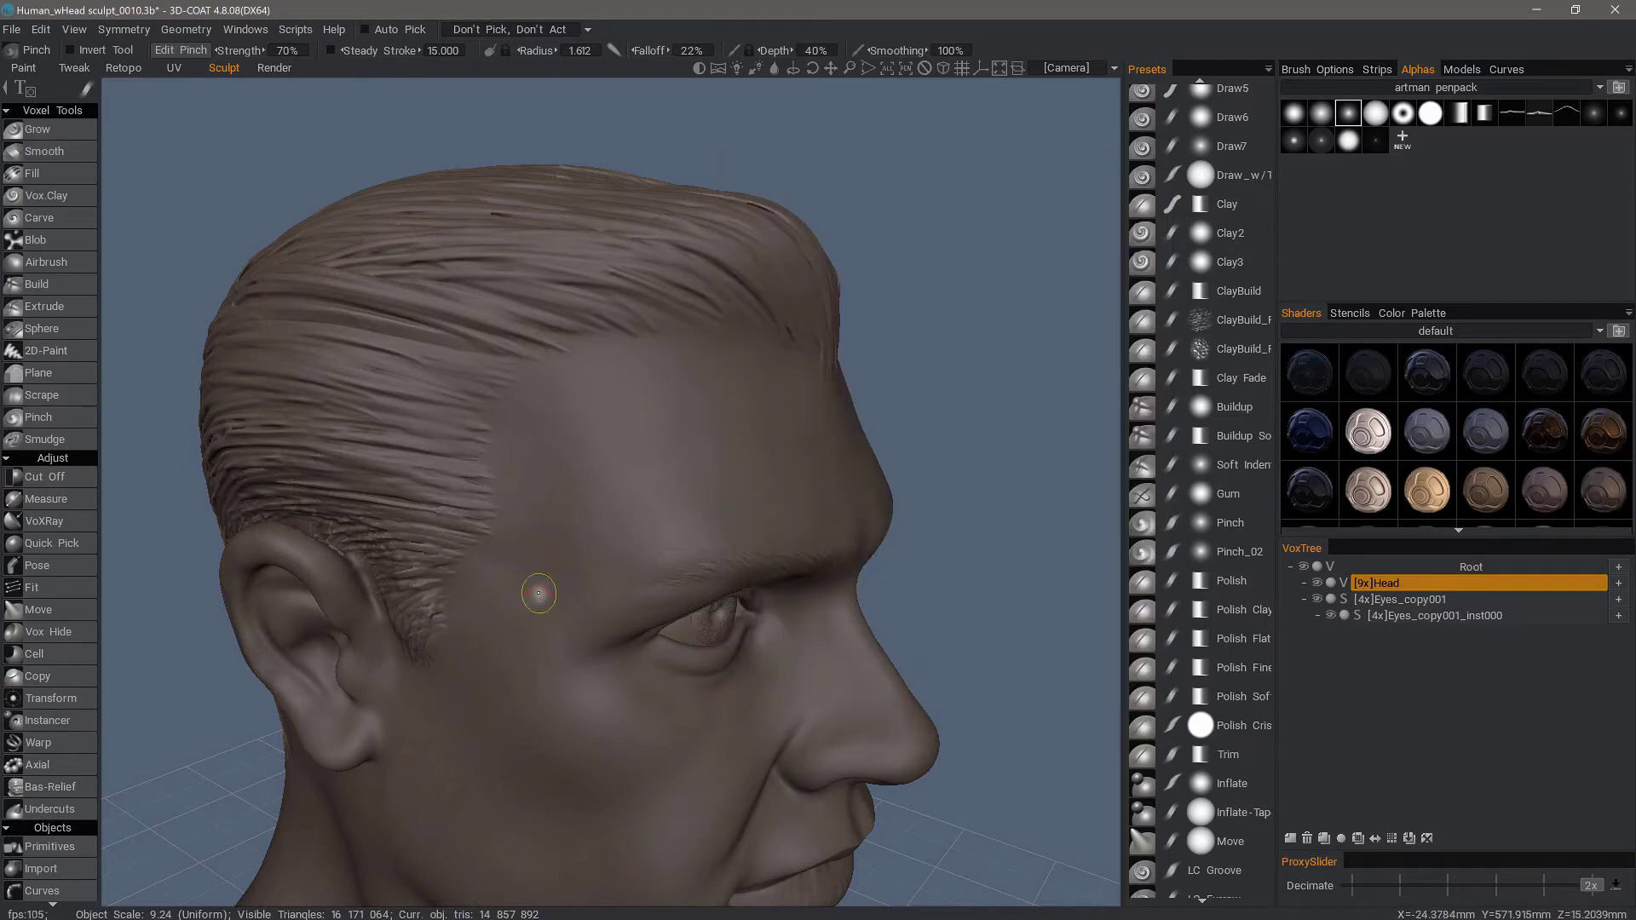
mouse_move(529, 574)
right_mouse_down()
mouse_move(547, 565)
mouse_move(530, 589)
mouse_move(553, 409)
mouse_move(581, 342)
mouse_move(668, 281)
mouse_move(748, 274)
right_mouse_up()
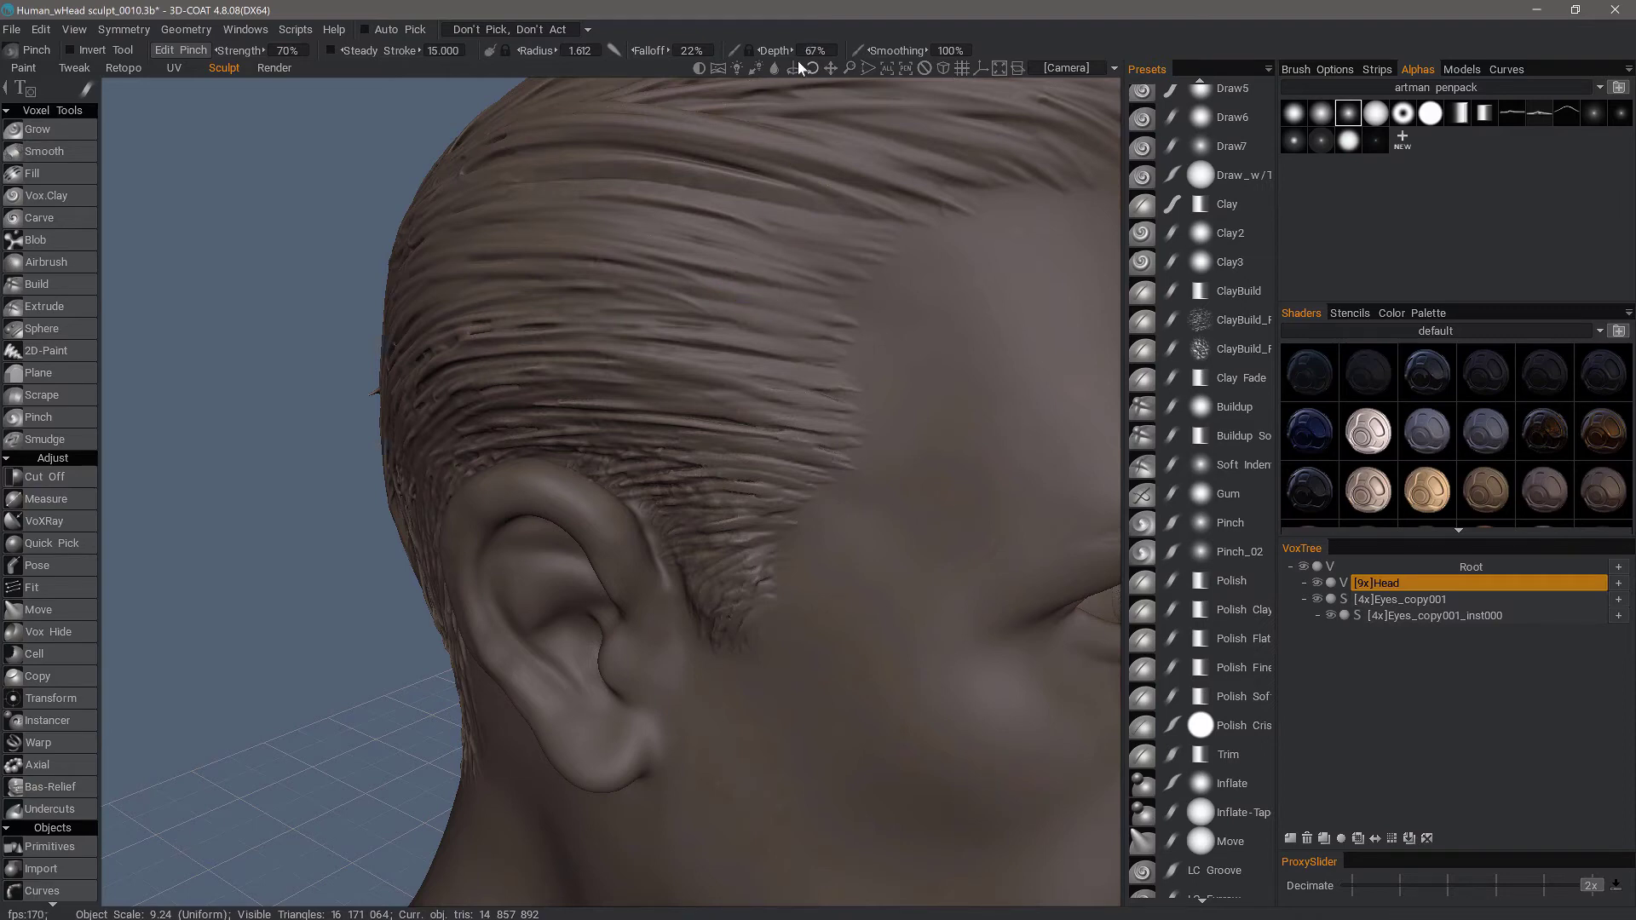
left_click_drag(924, 526, 679, 789, "alt")
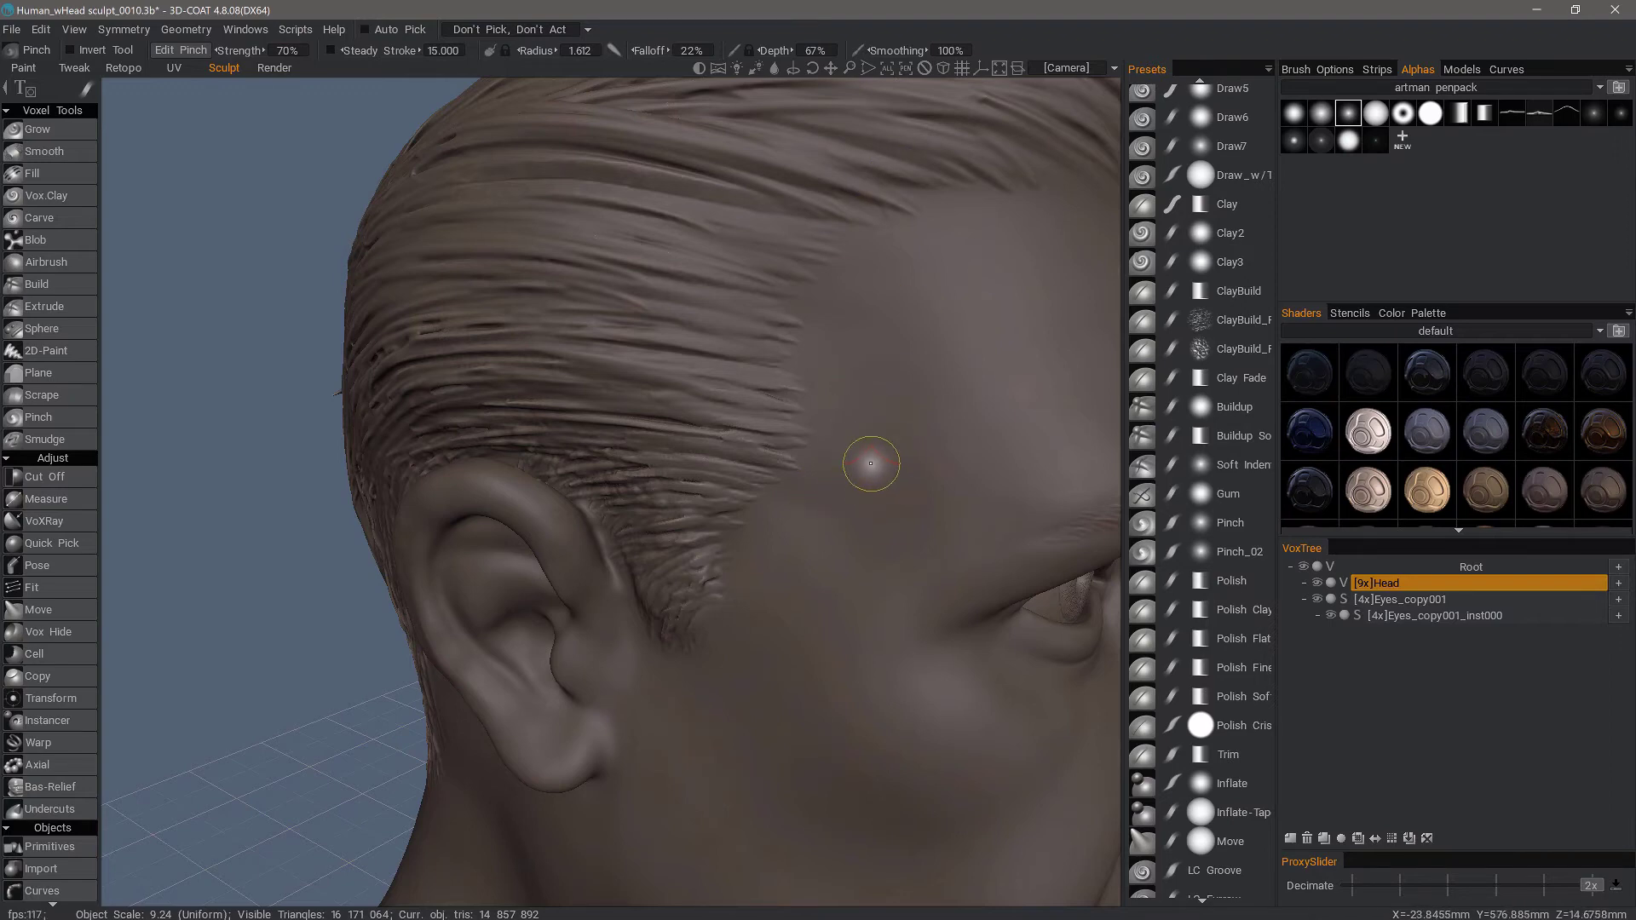
left_click_drag(906, 405, 845, 542)
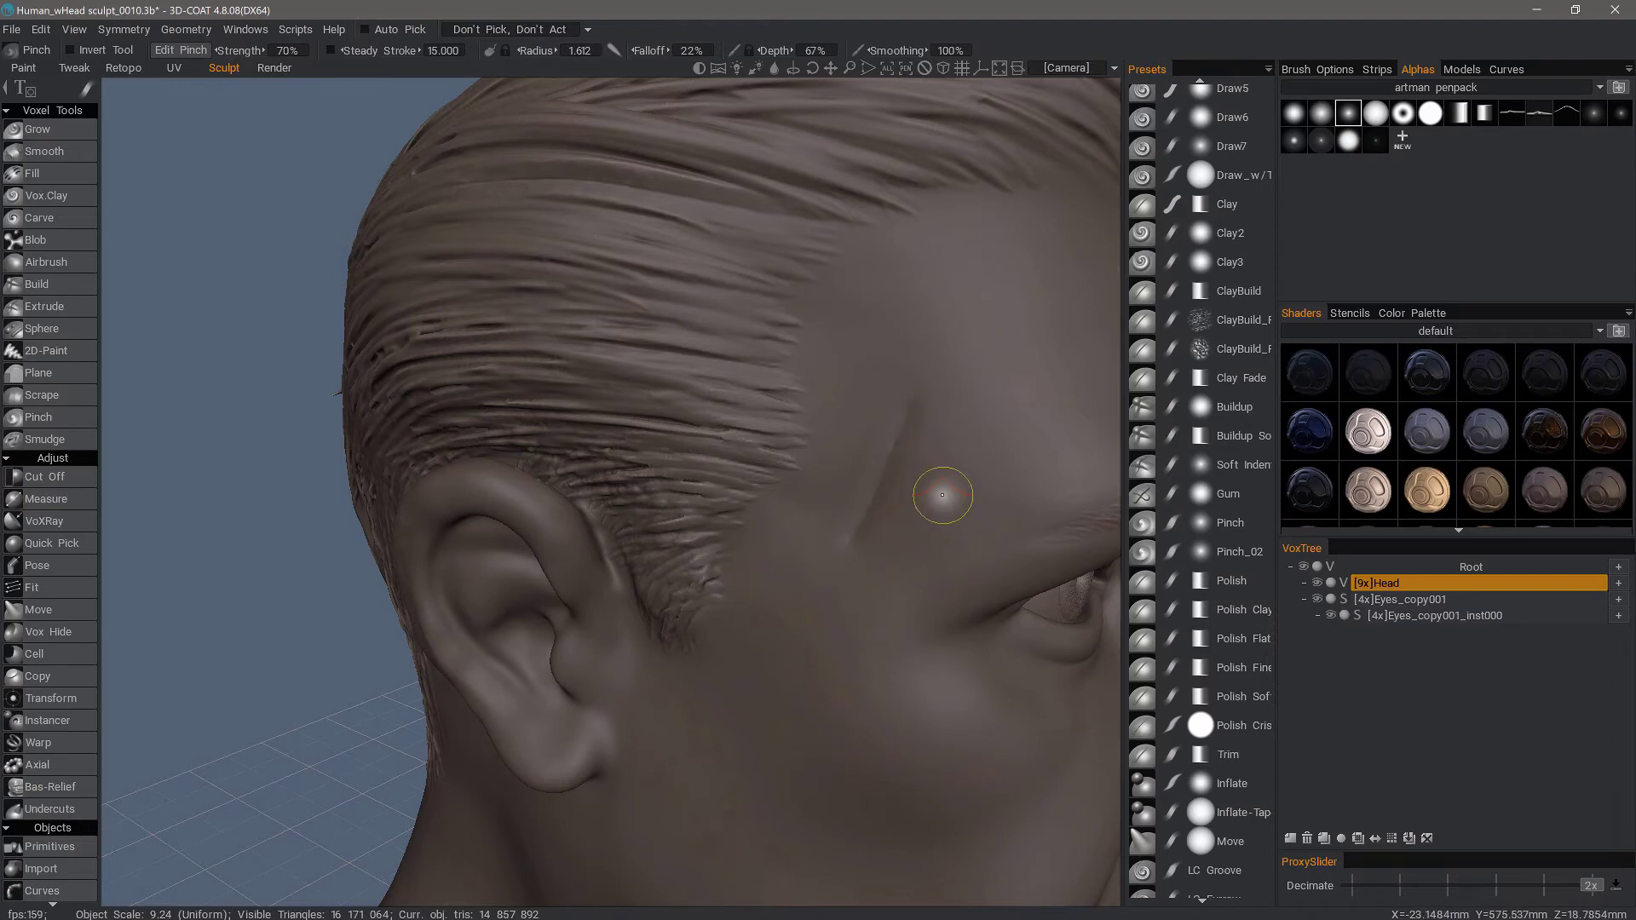
right_click_drag(939, 493, 929, 489)
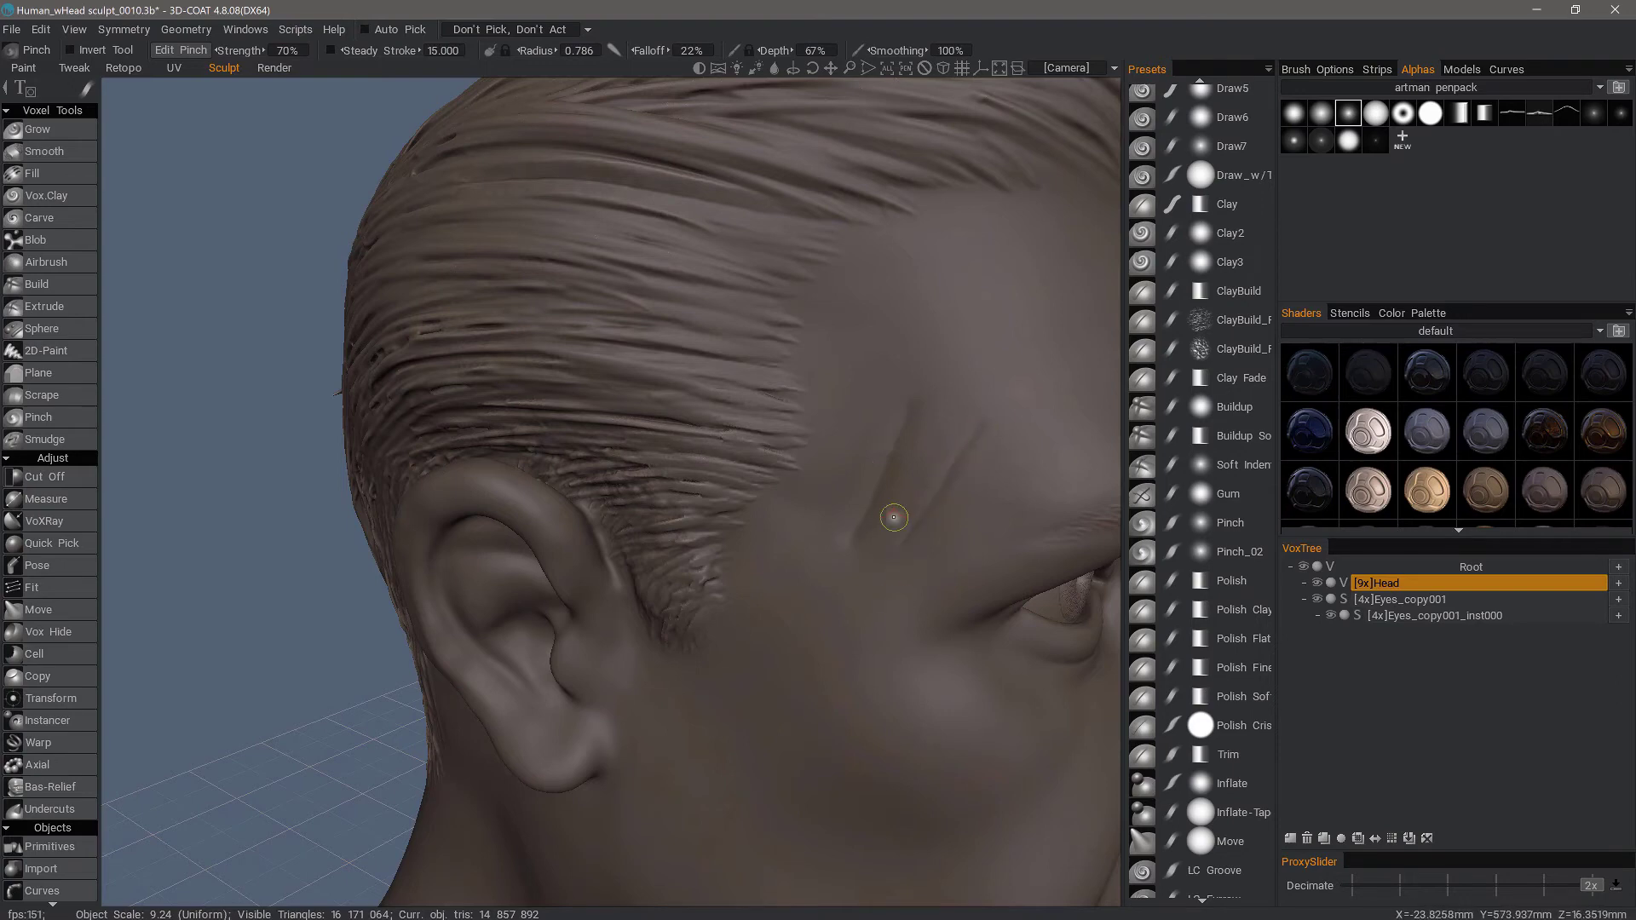
left_click(611, 51)
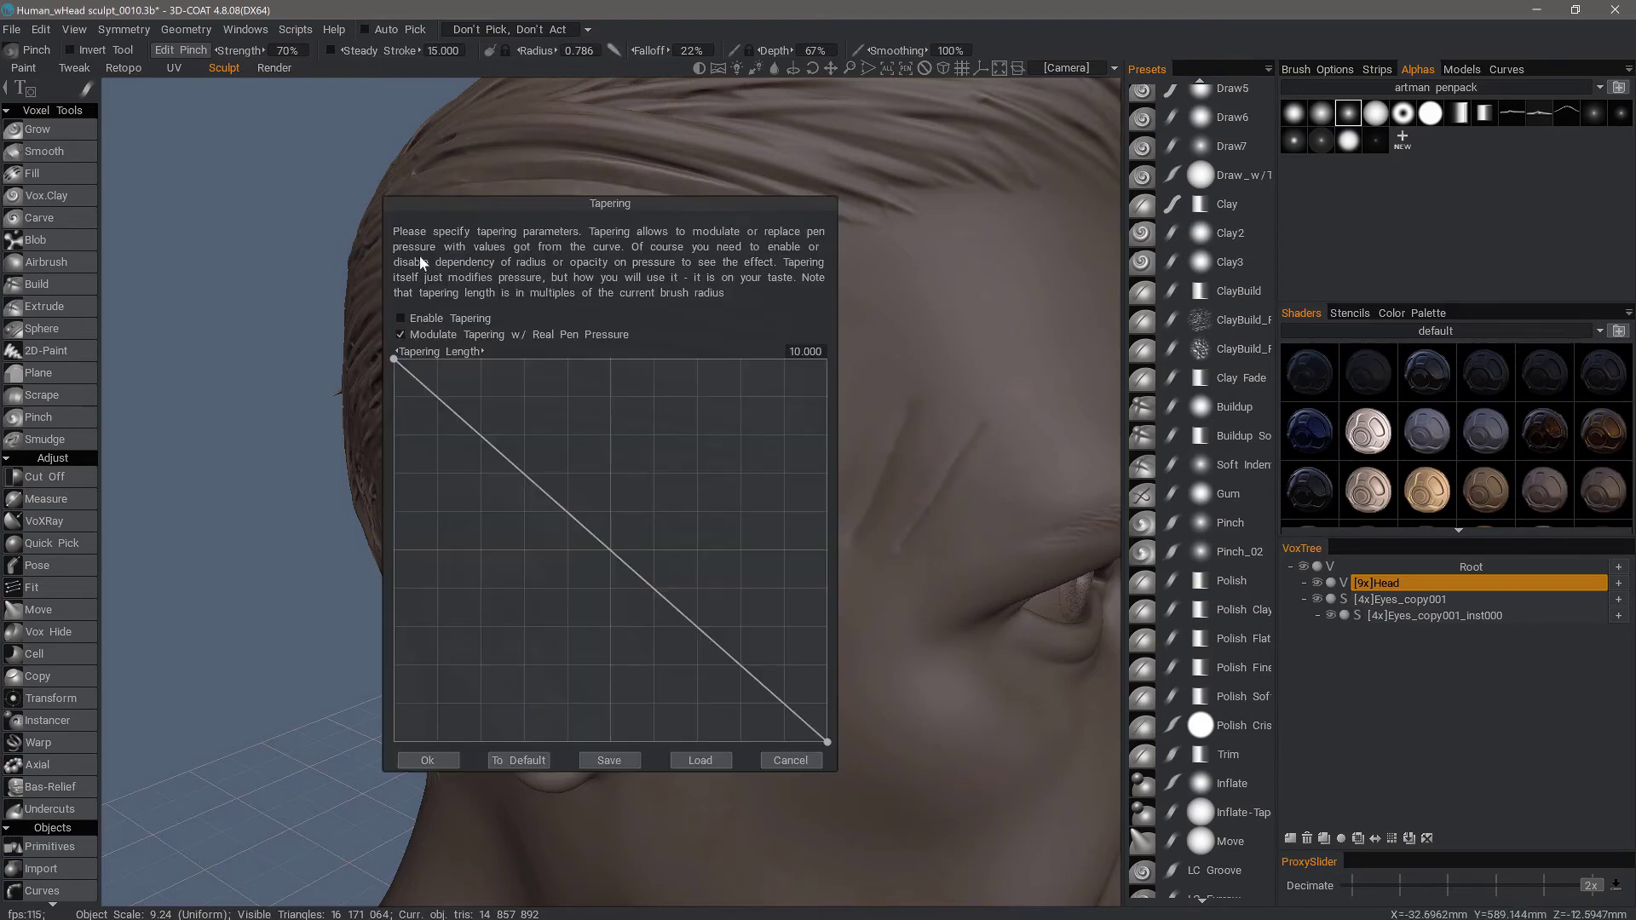
left_click(401, 319)
left_click(427, 760)
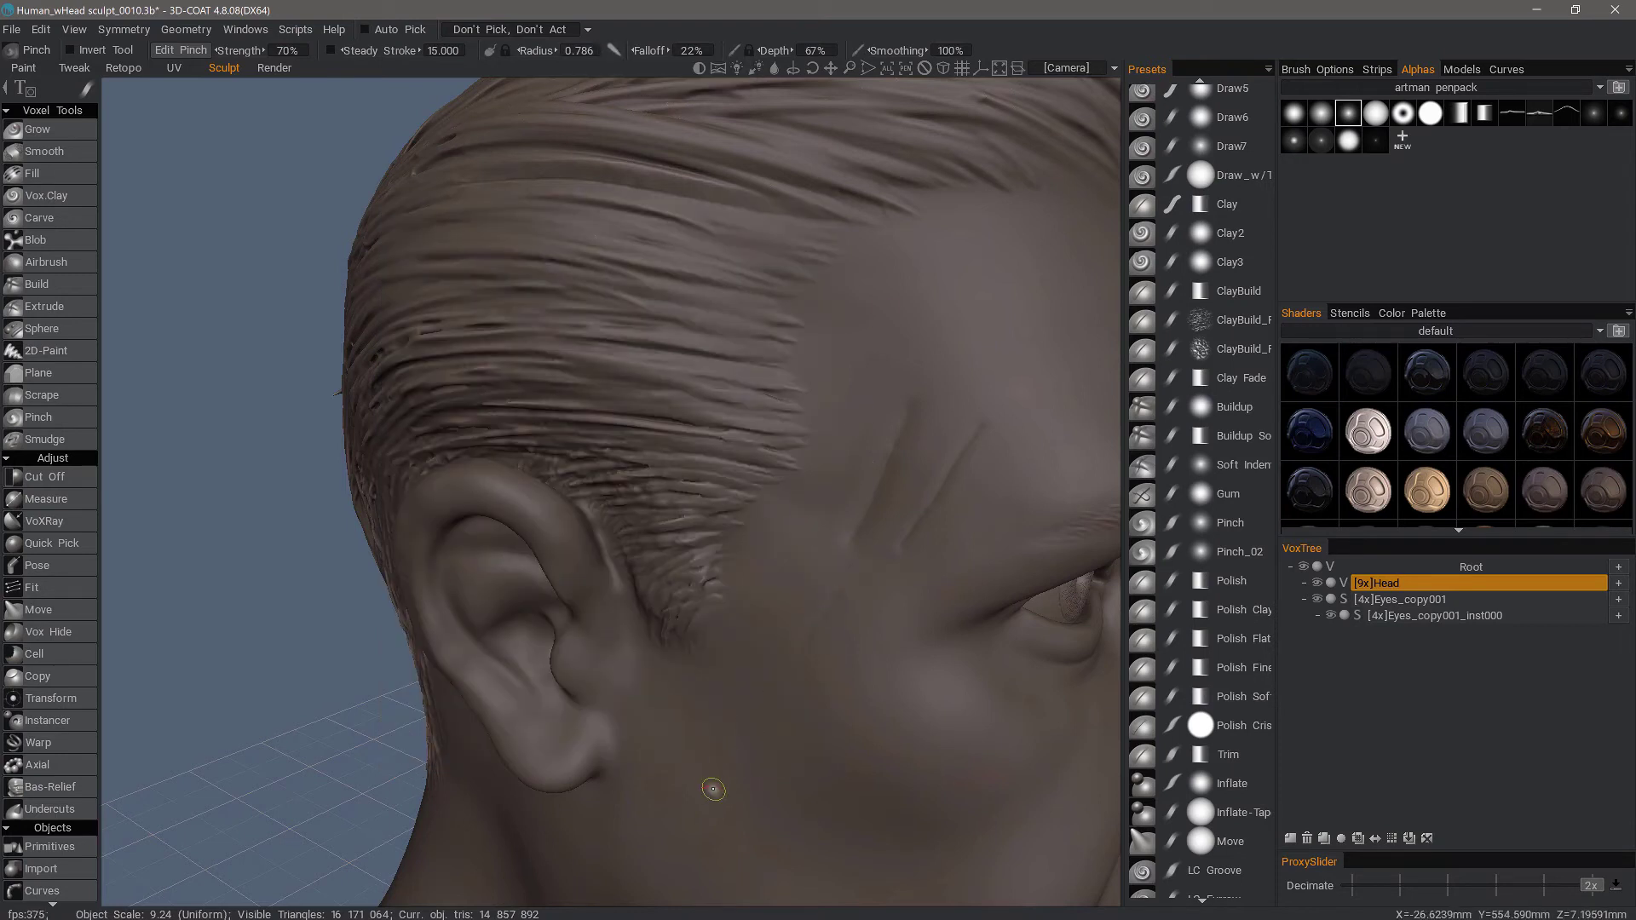
middle_click_drag(713, 789, 703, 780)
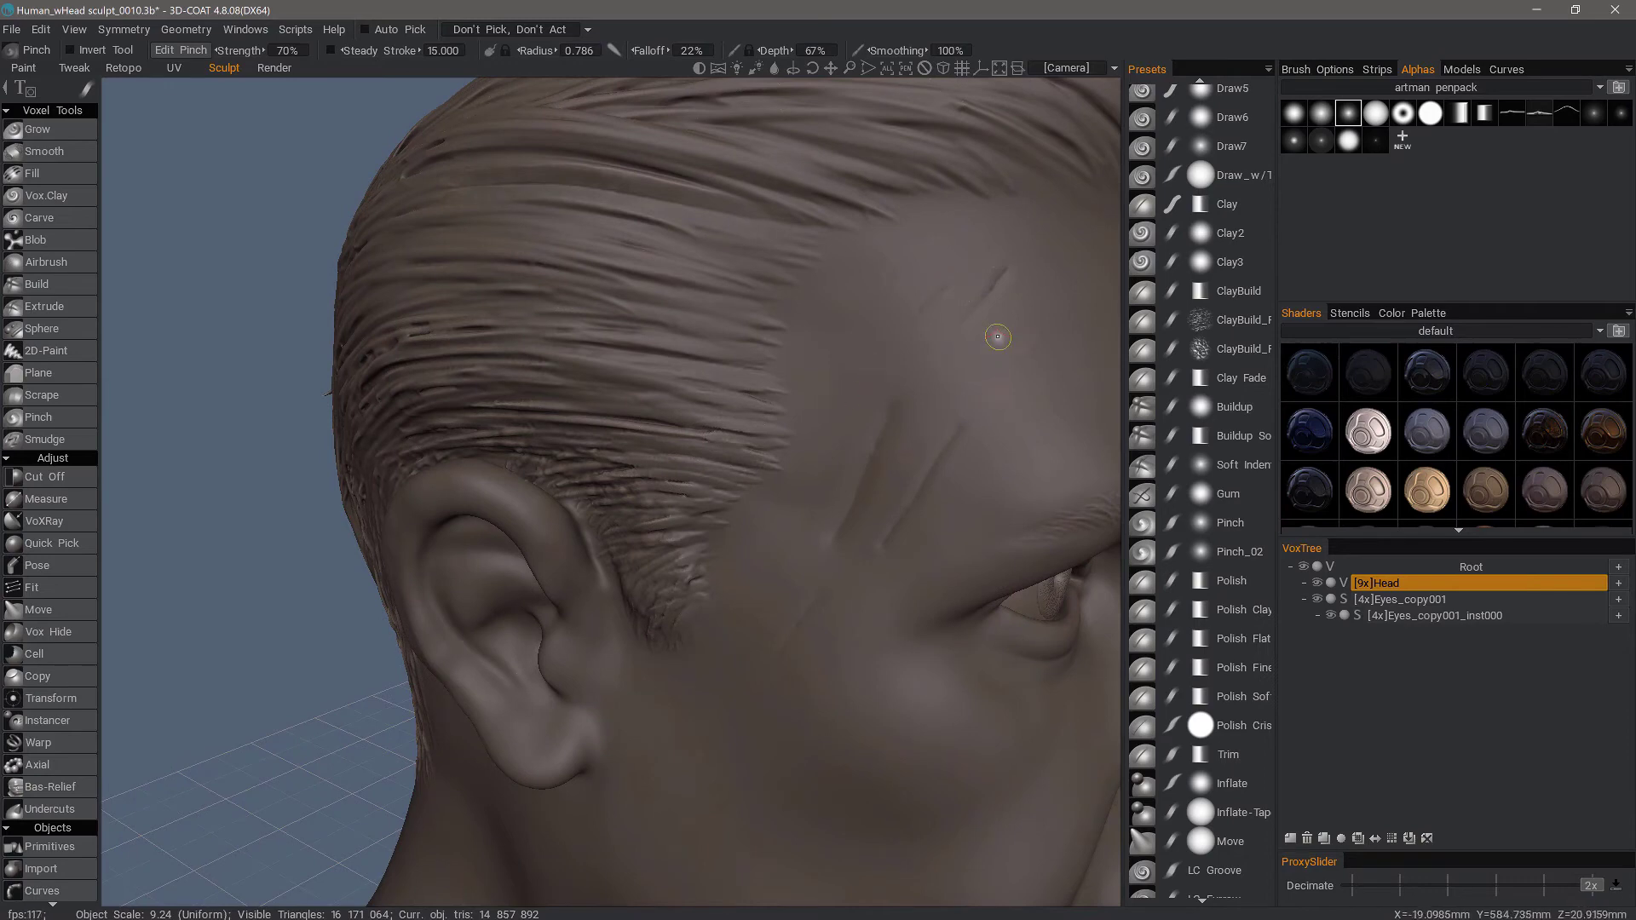
middle_click_drag(1013, 394, 632, 296)
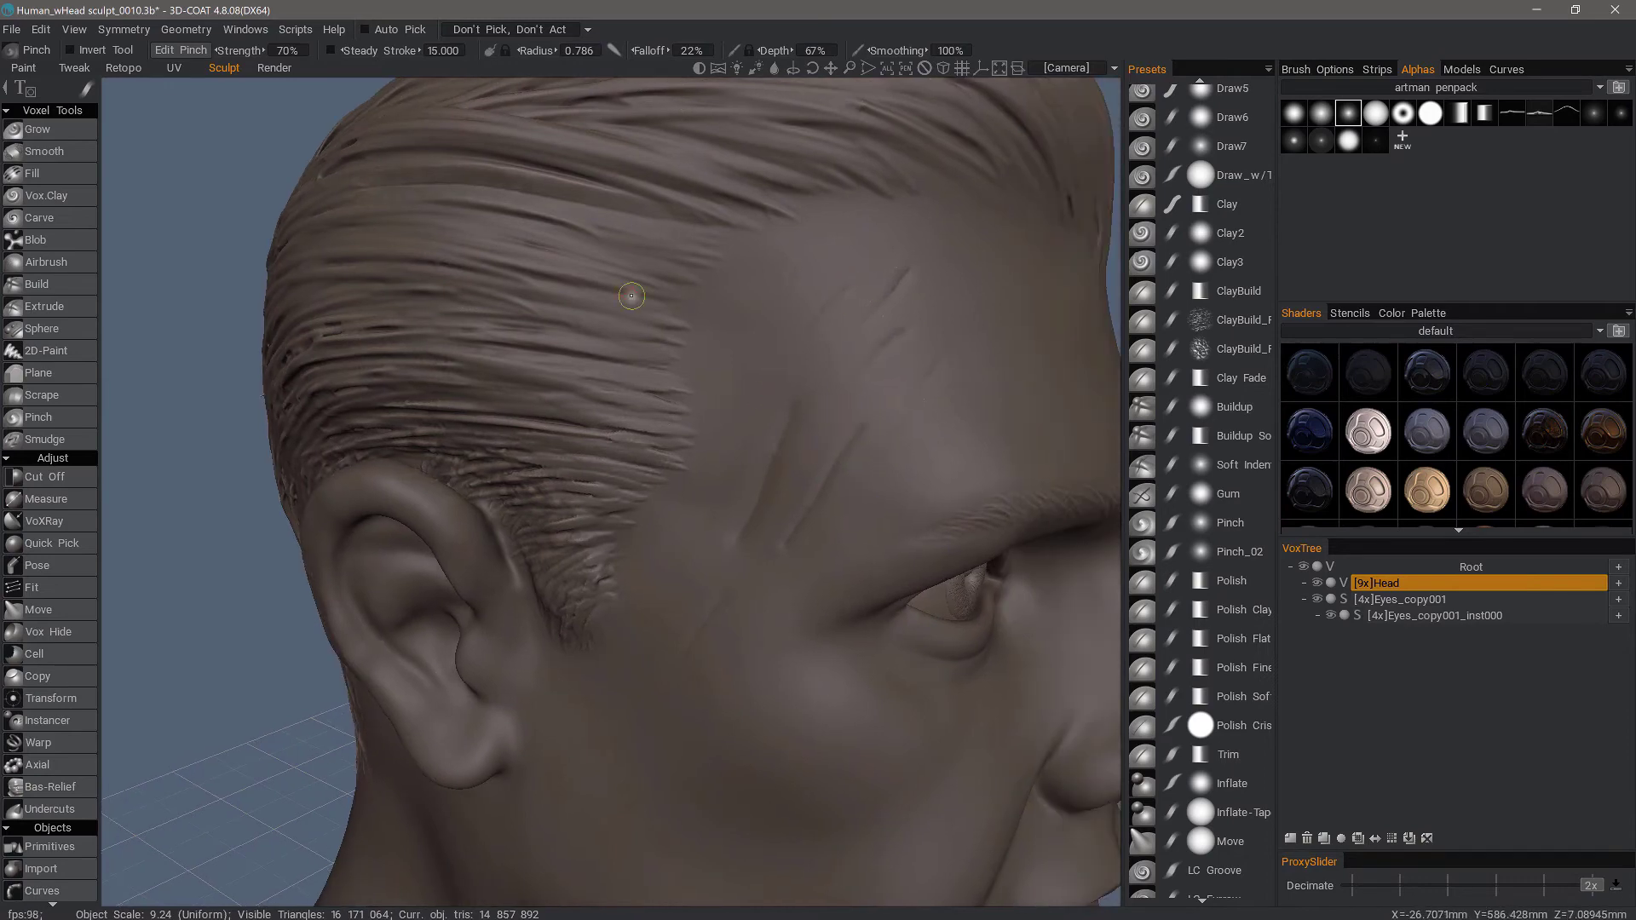
mouse_move(86, 90)
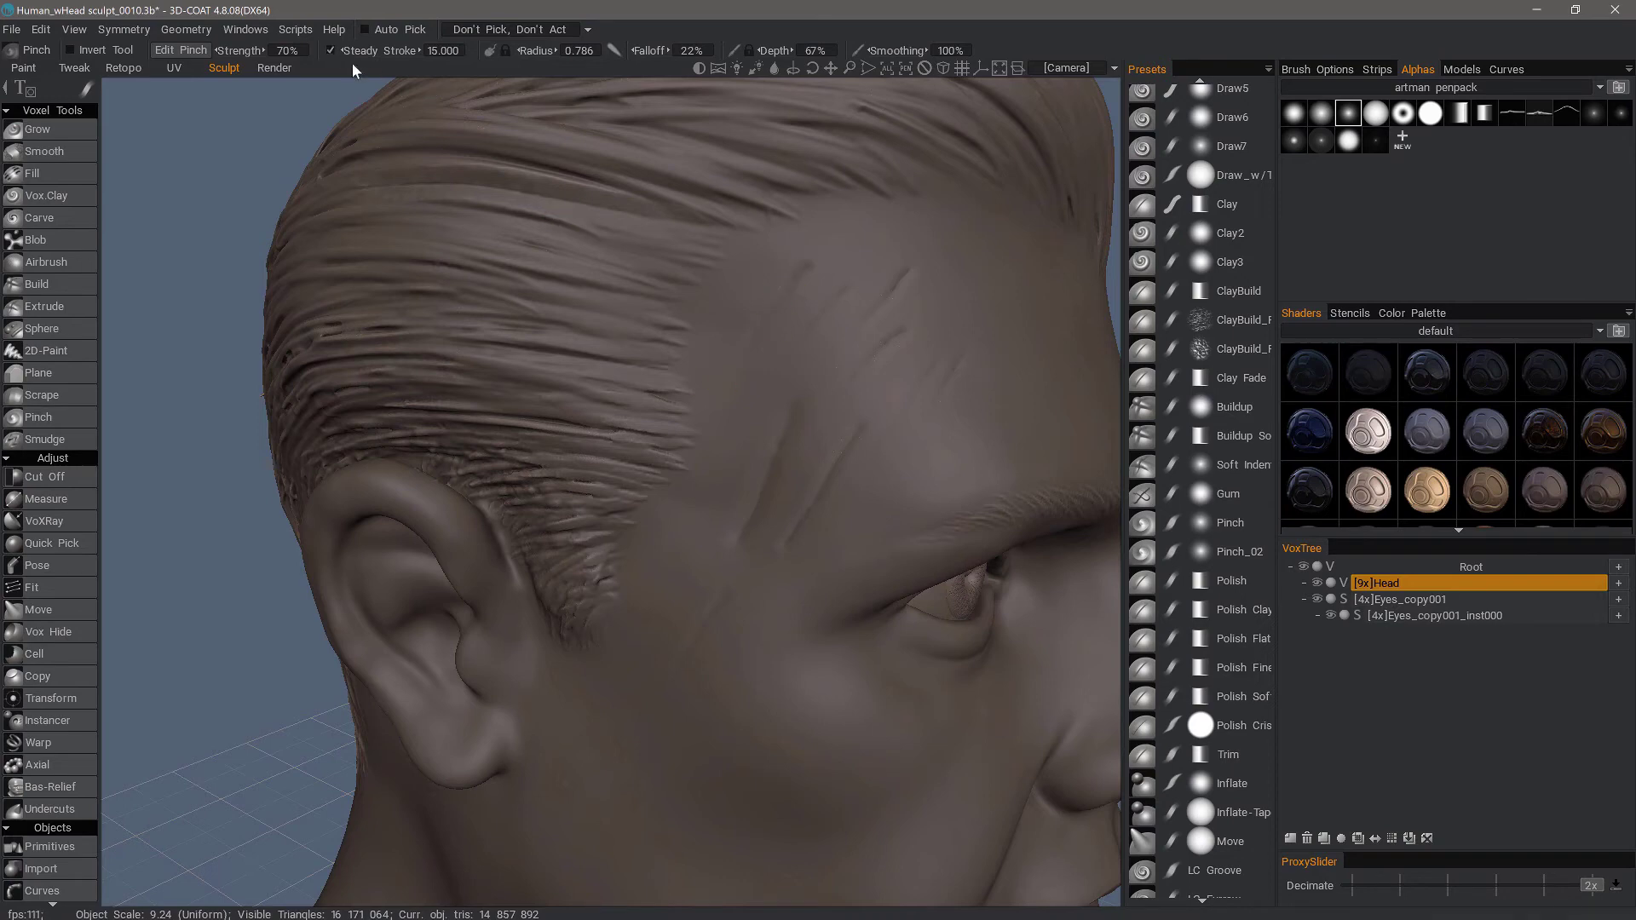
left_click_drag(780, 646, 714, 354, "alt")
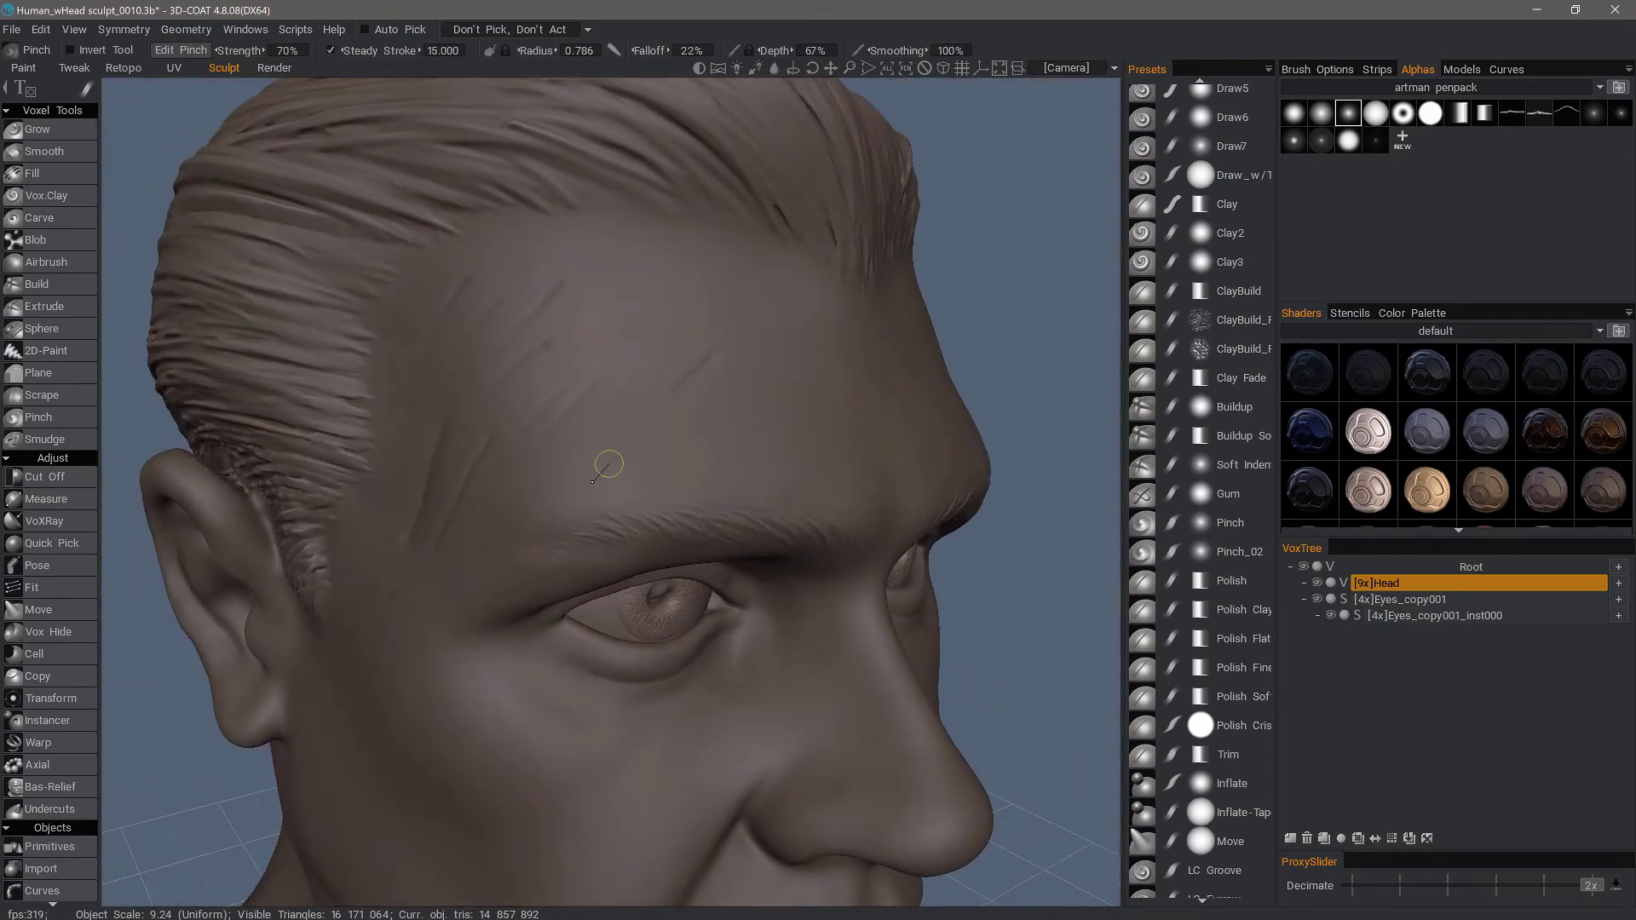
left_click_drag(515, 520, 444, 477, "alt")
scroll(443, 477, "up", 5)
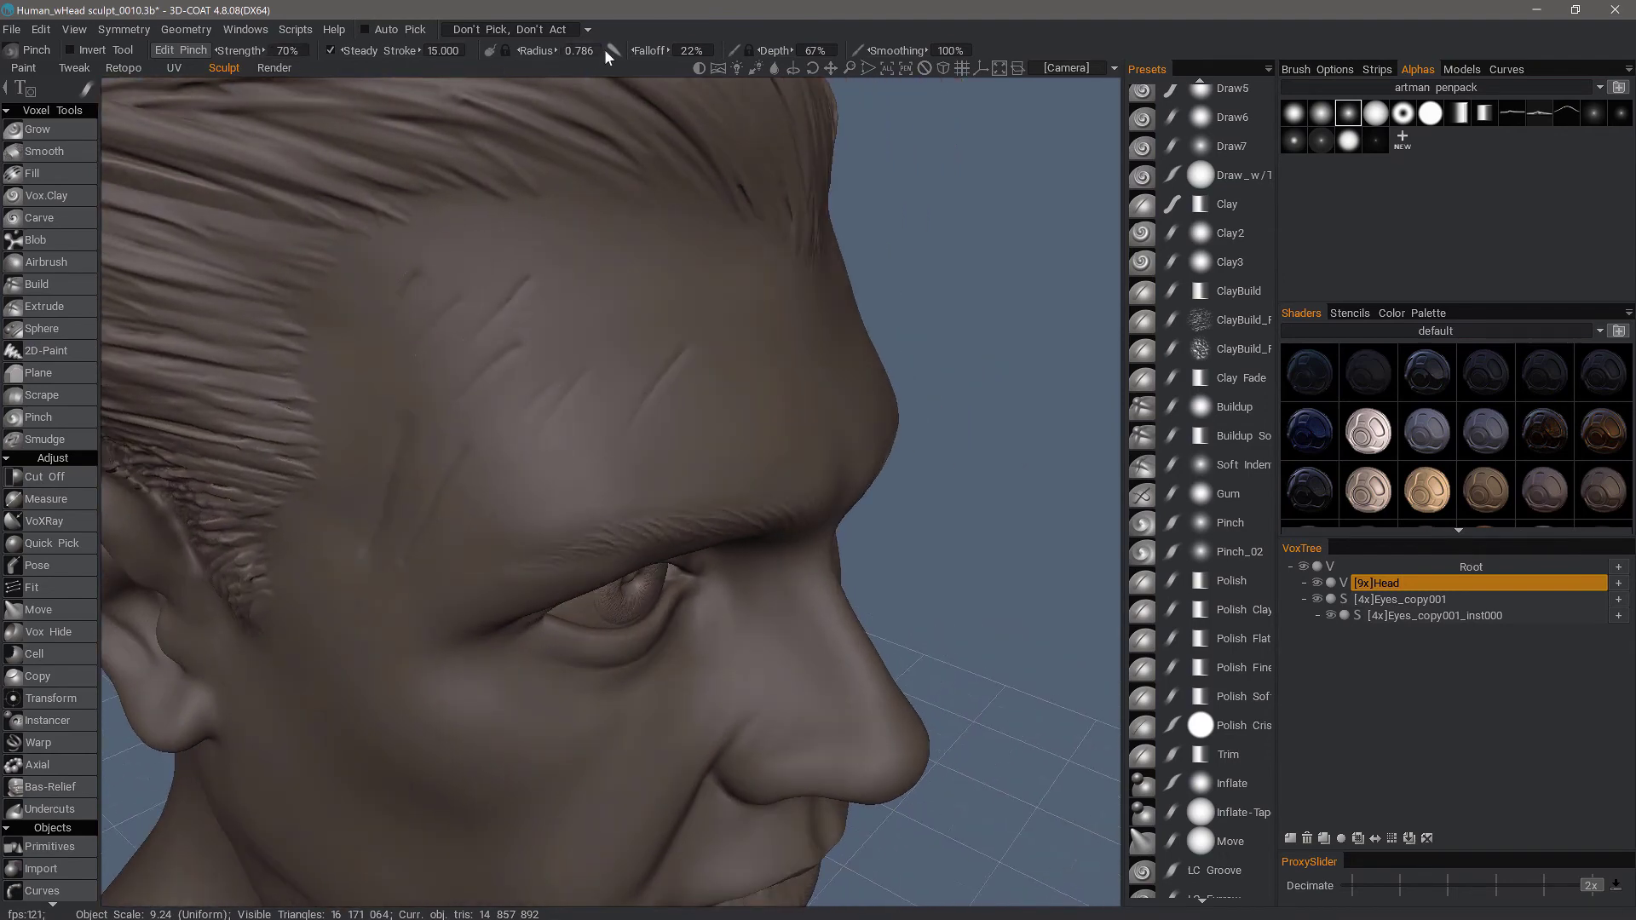
In Tapering, lower the curve's start, raise its end, and add points forming an arch
left_click(611, 50)
left_click_drag(394, 360, 395, 576)
left_click_drag(606, 656, 618, 387)
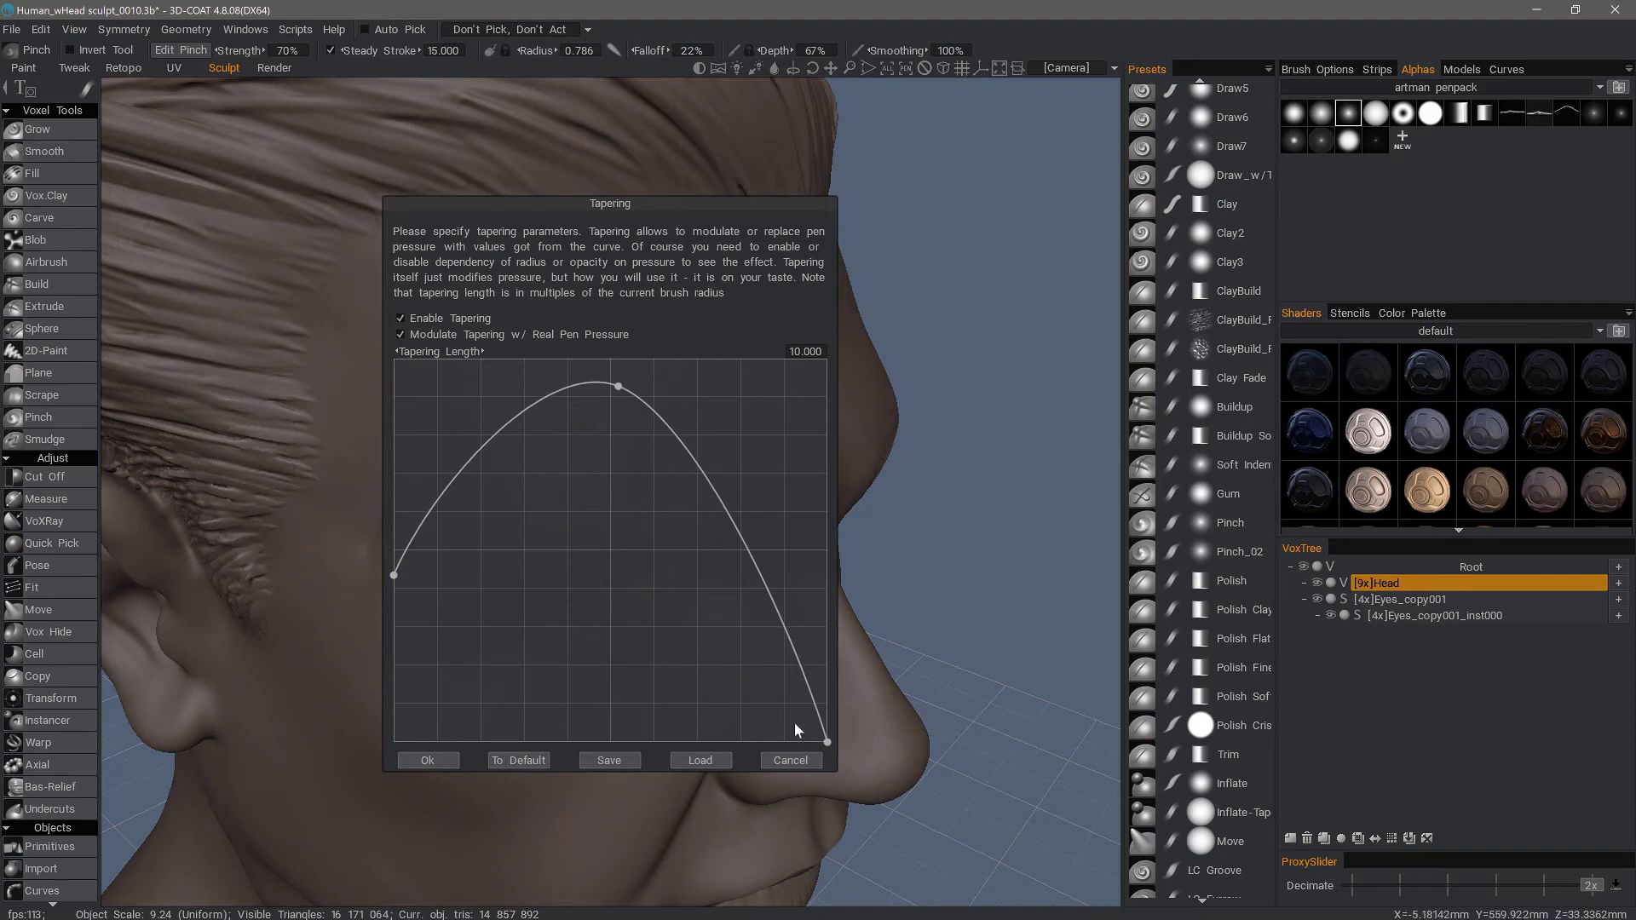
left_click_drag(827, 740, 827, 627)
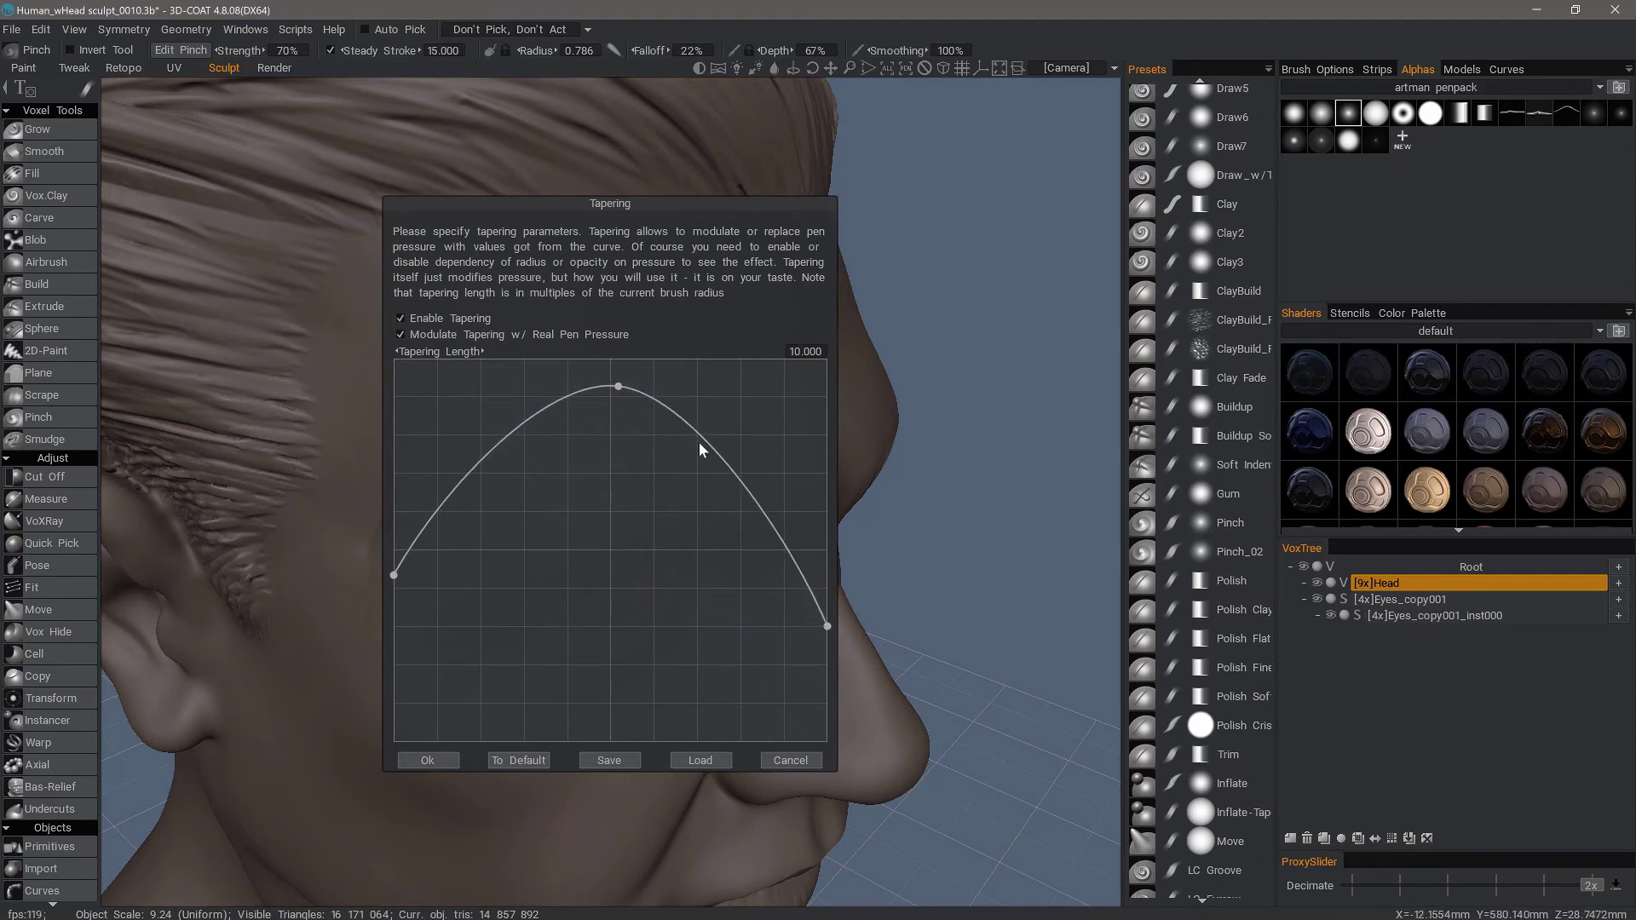
left_click_drag(700, 449, 714, 437)
left_click_drag(618, 389, 521, 402)
Make the arch's top and right points off-curve and lift them to shape the peak
right_click(523, 404)
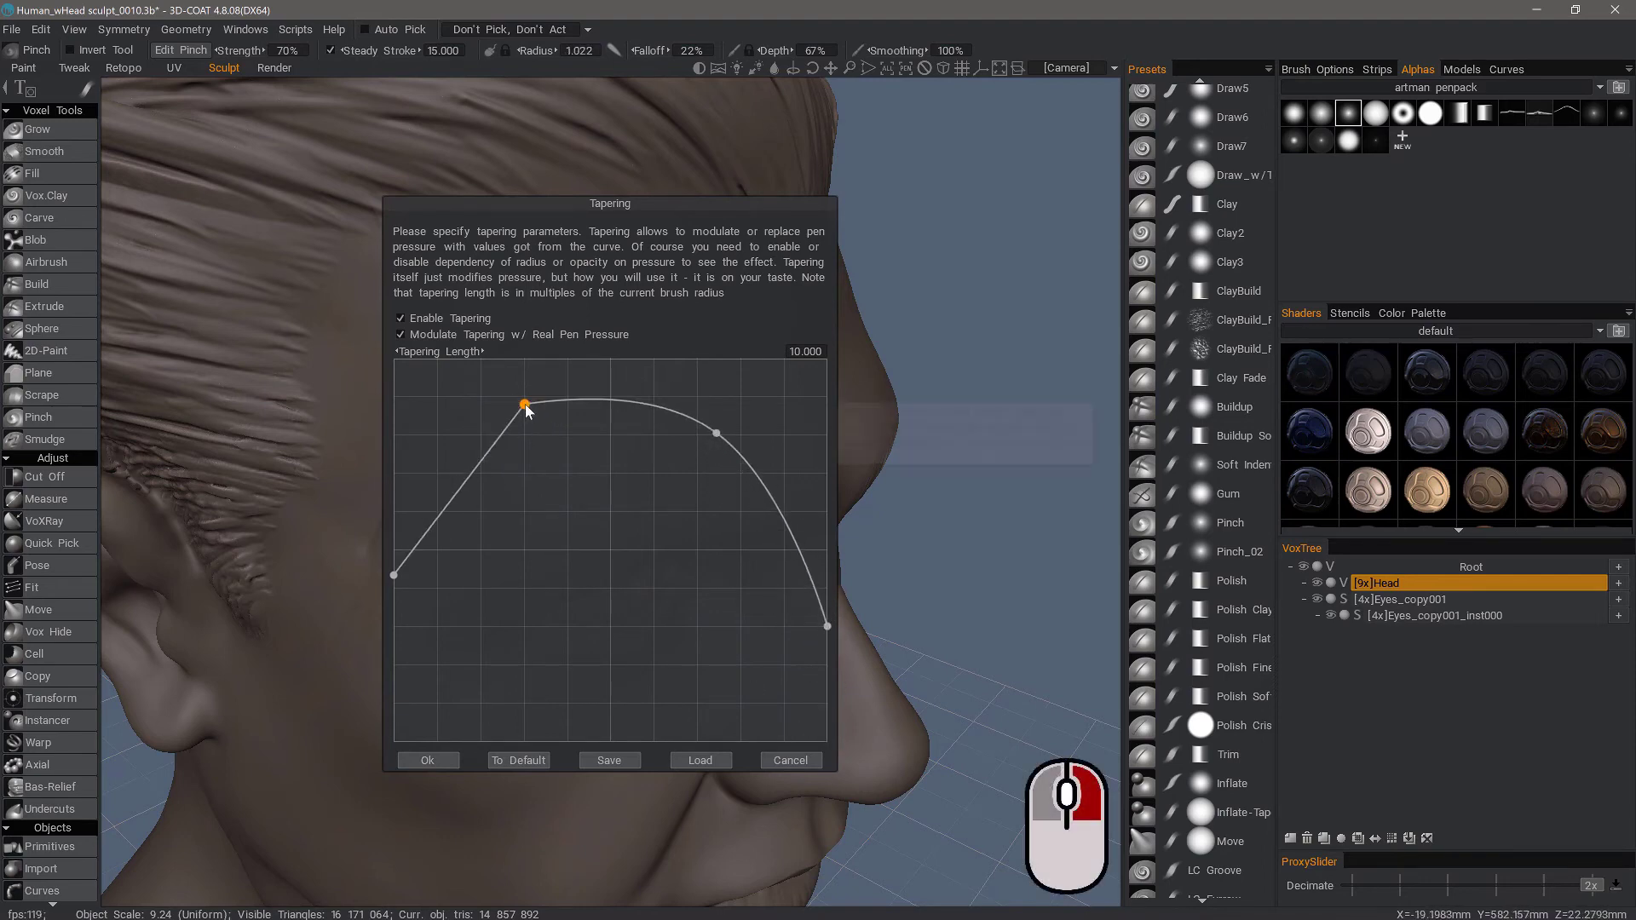
right_click(526, 408)
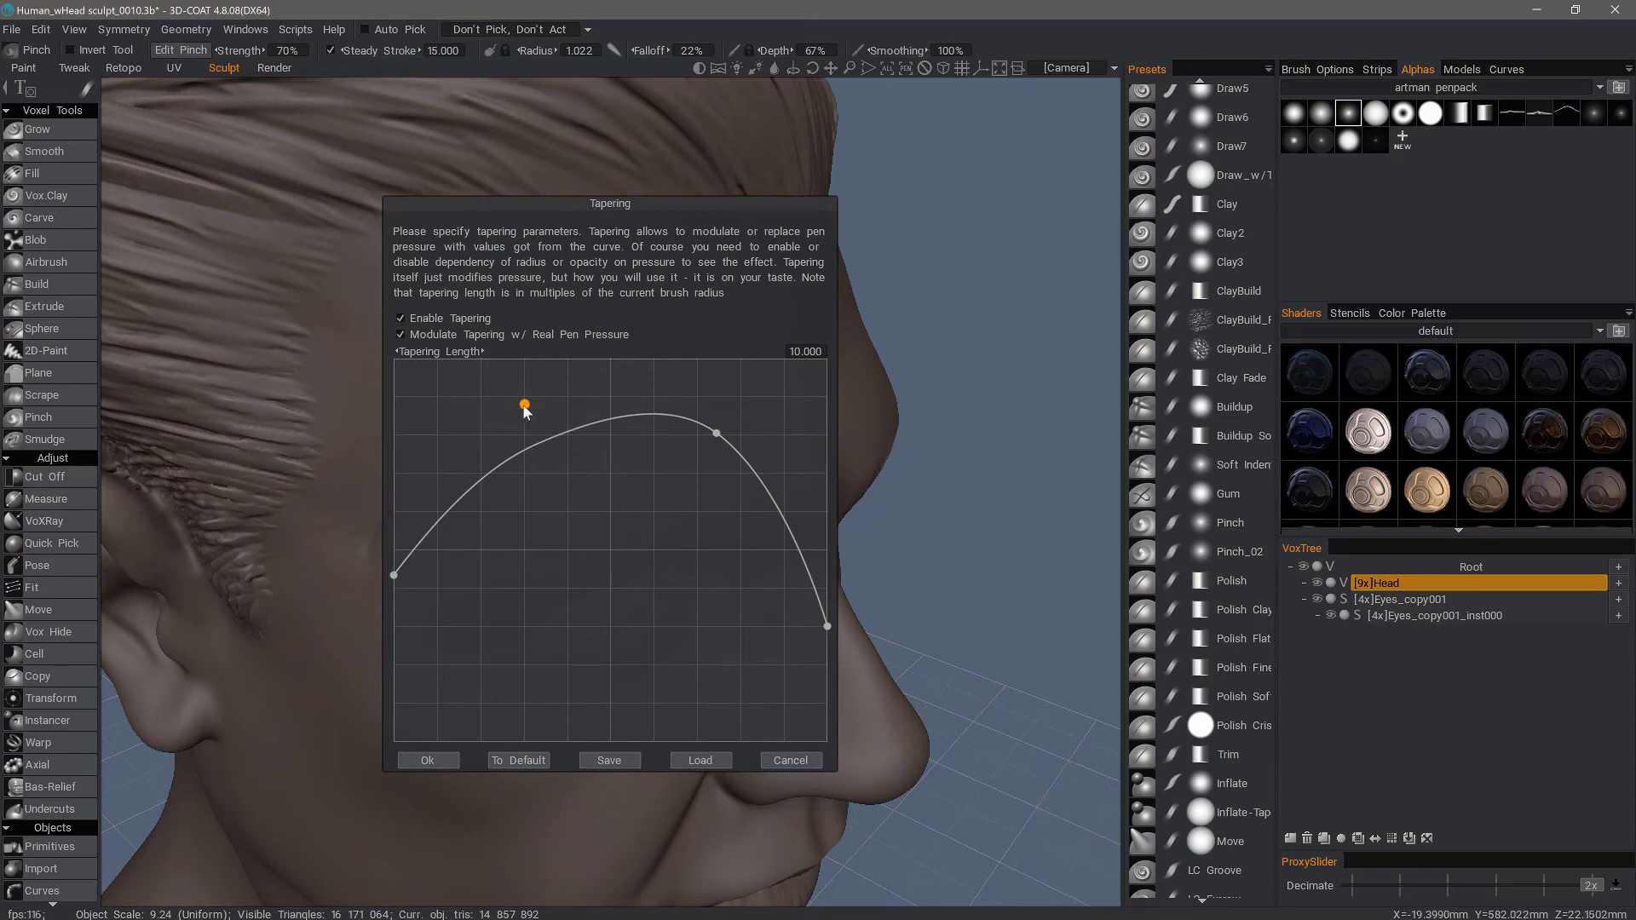
left_click_drag(526, 409, 504, 370)
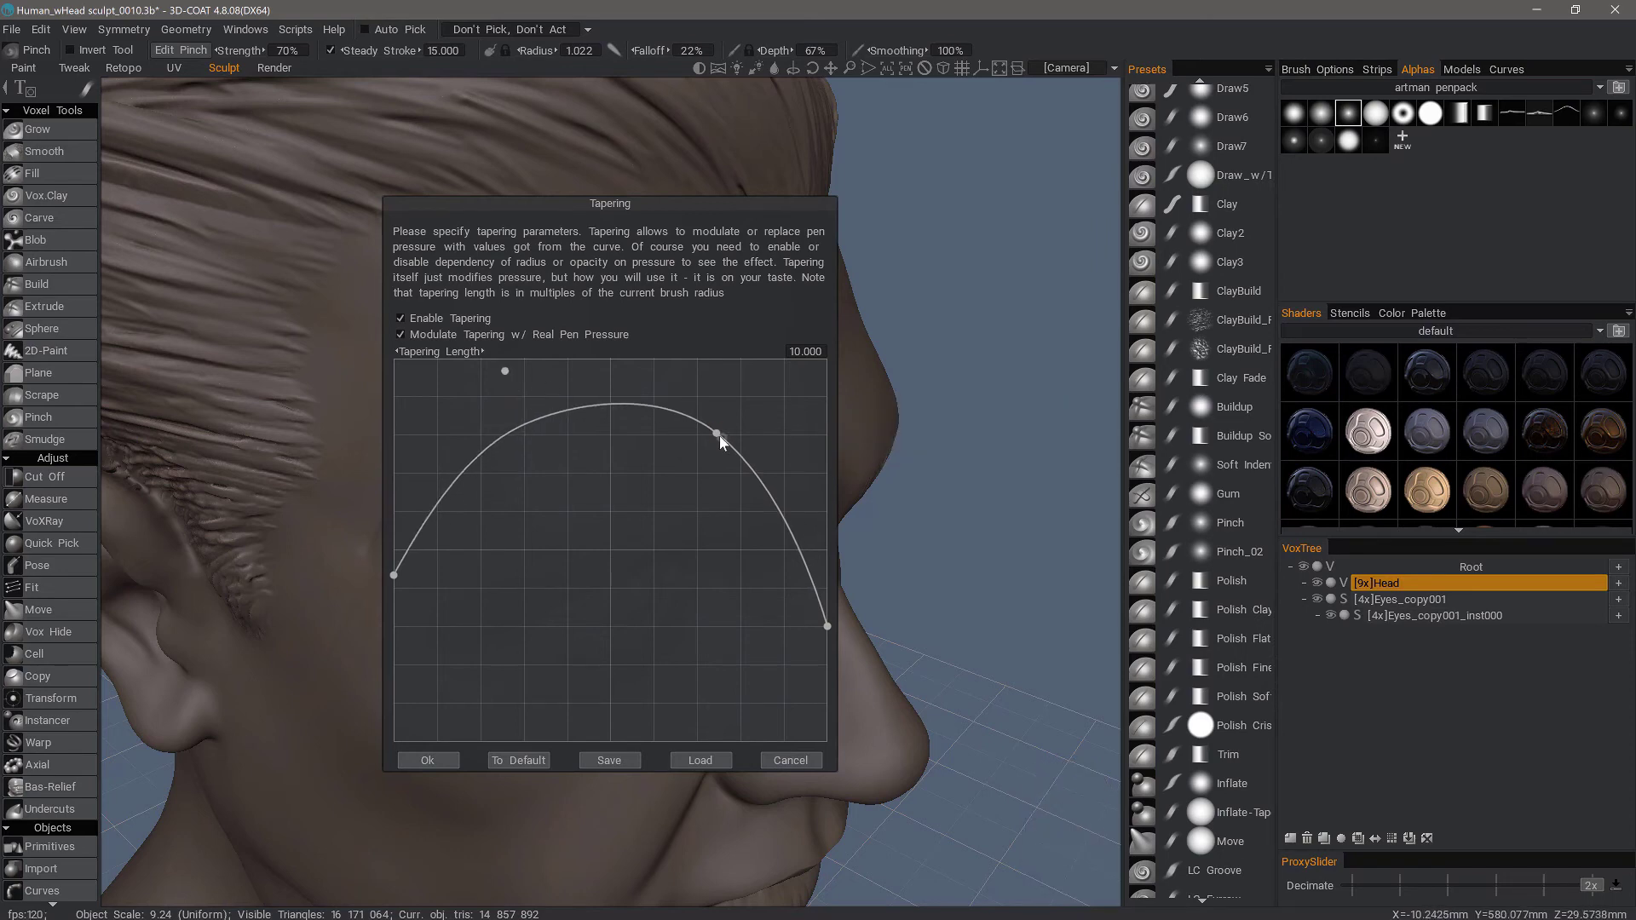
right_click(718, 435)
right_click(715, 435)
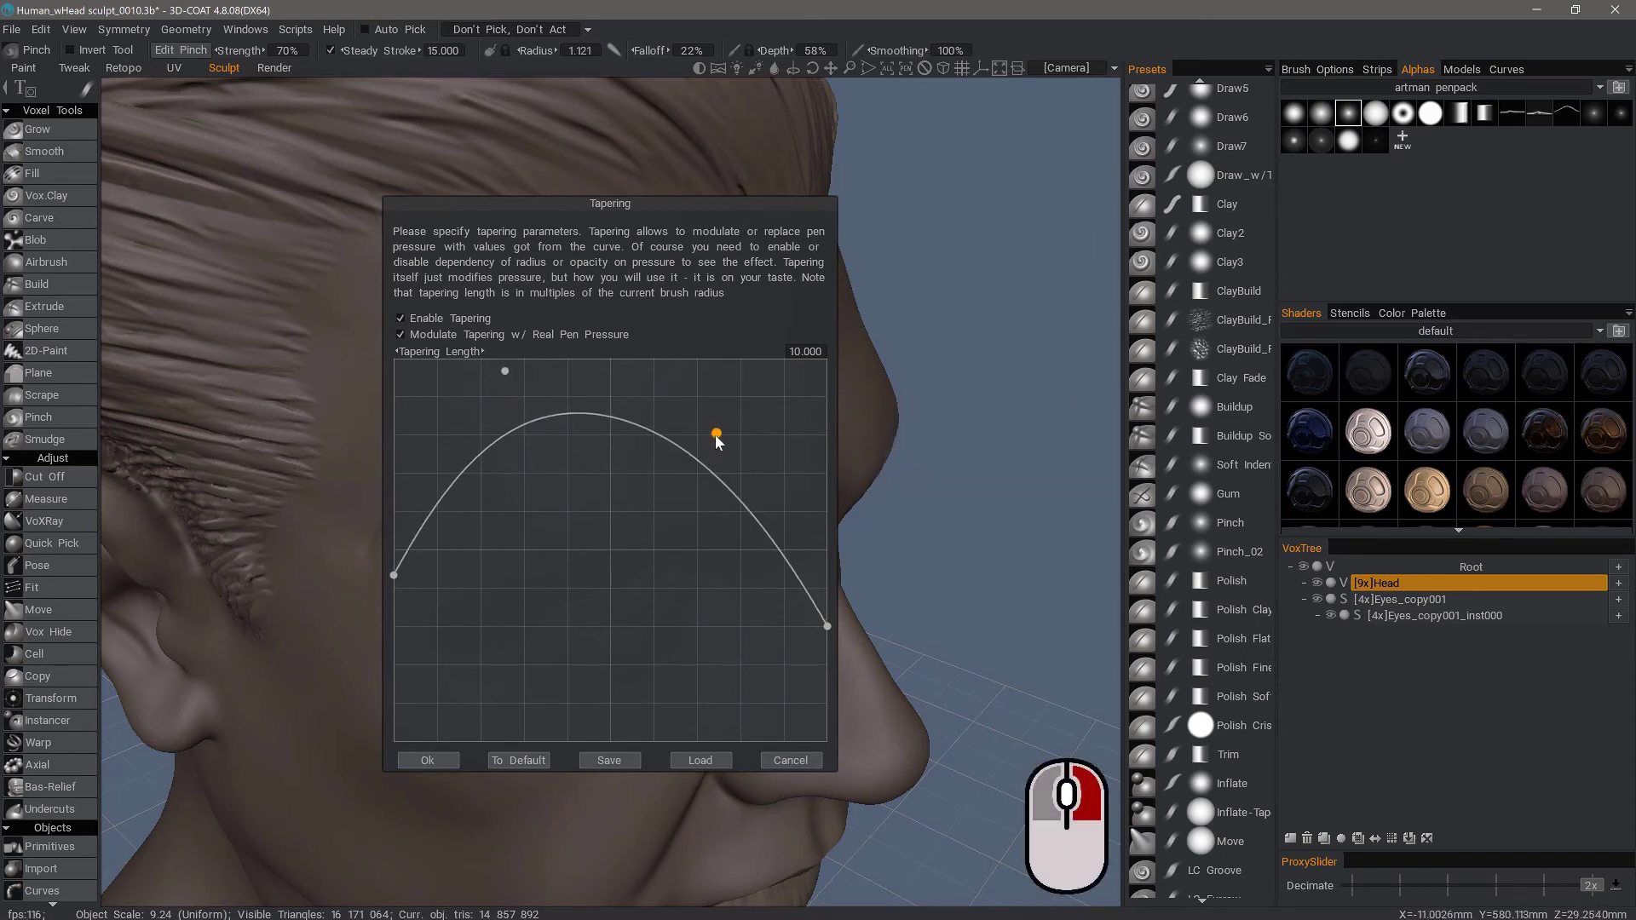
left_click_drag(717, 431, 729, 375)
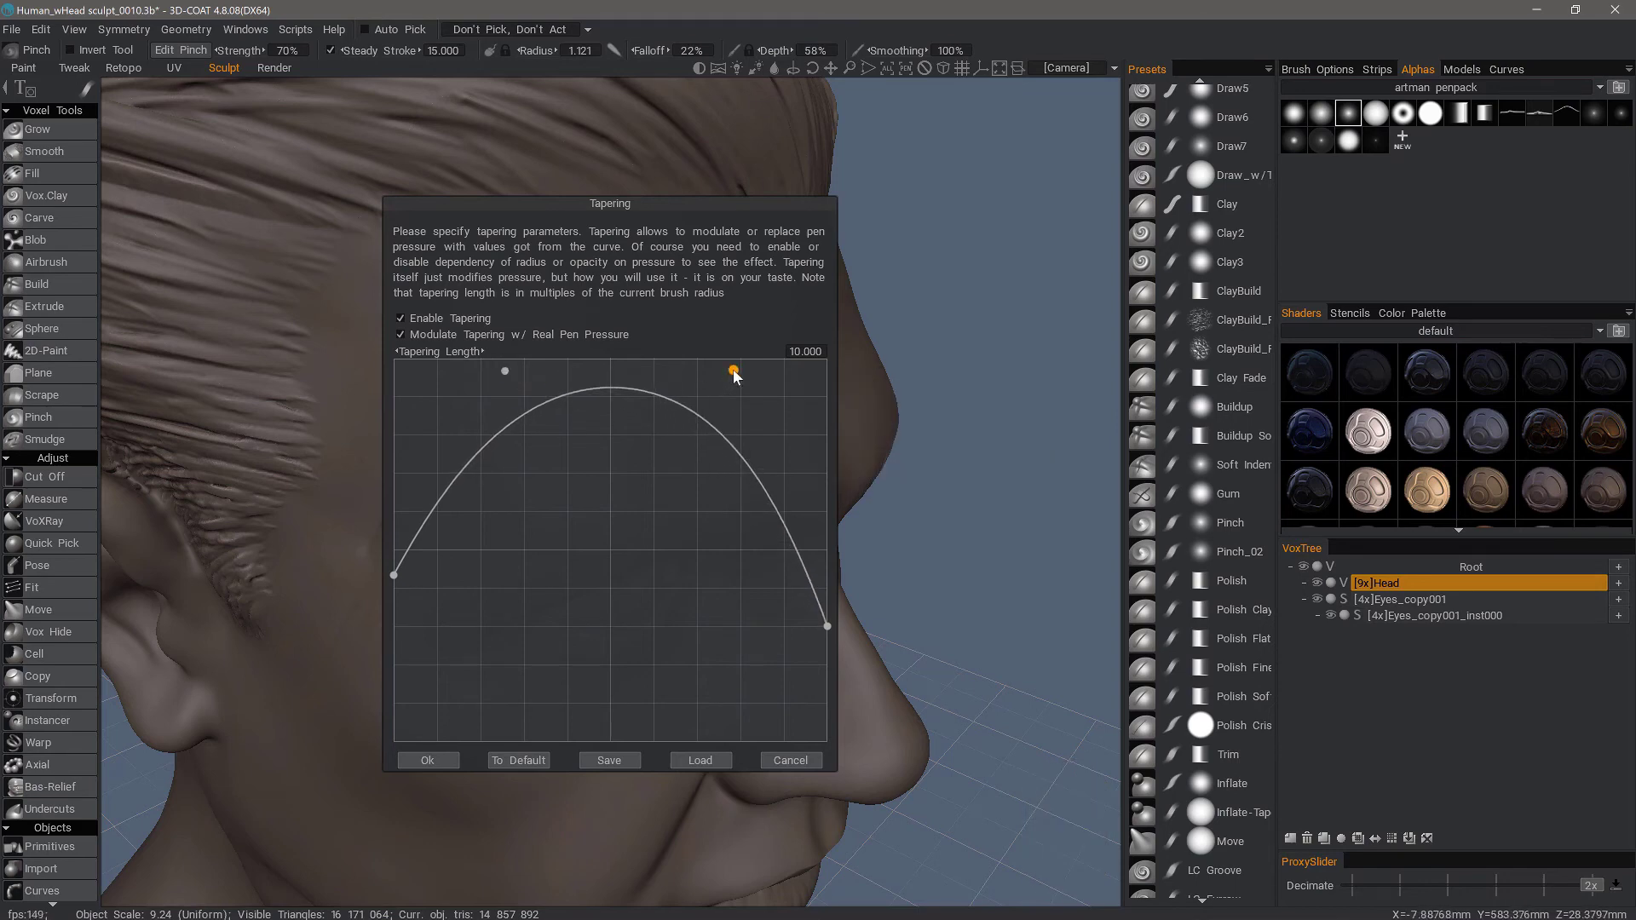
left_click_drag(725, 372, 507, 375)
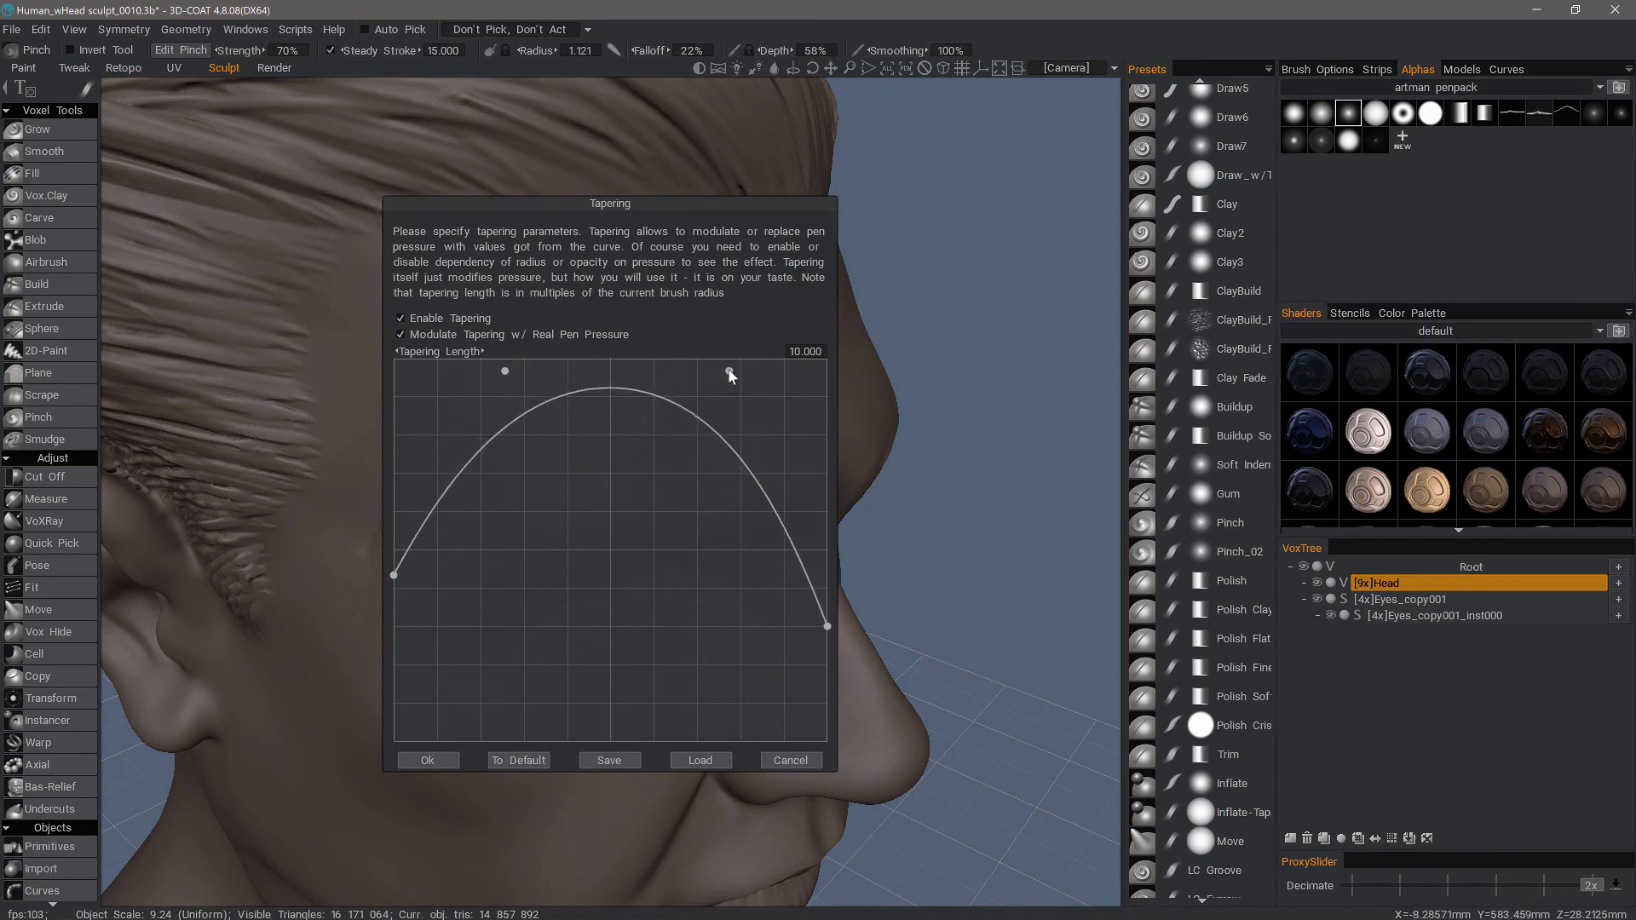
Accept the arched tapering curve and pinch a tapered crease across the forehead above the brow
left_click(446, 753)
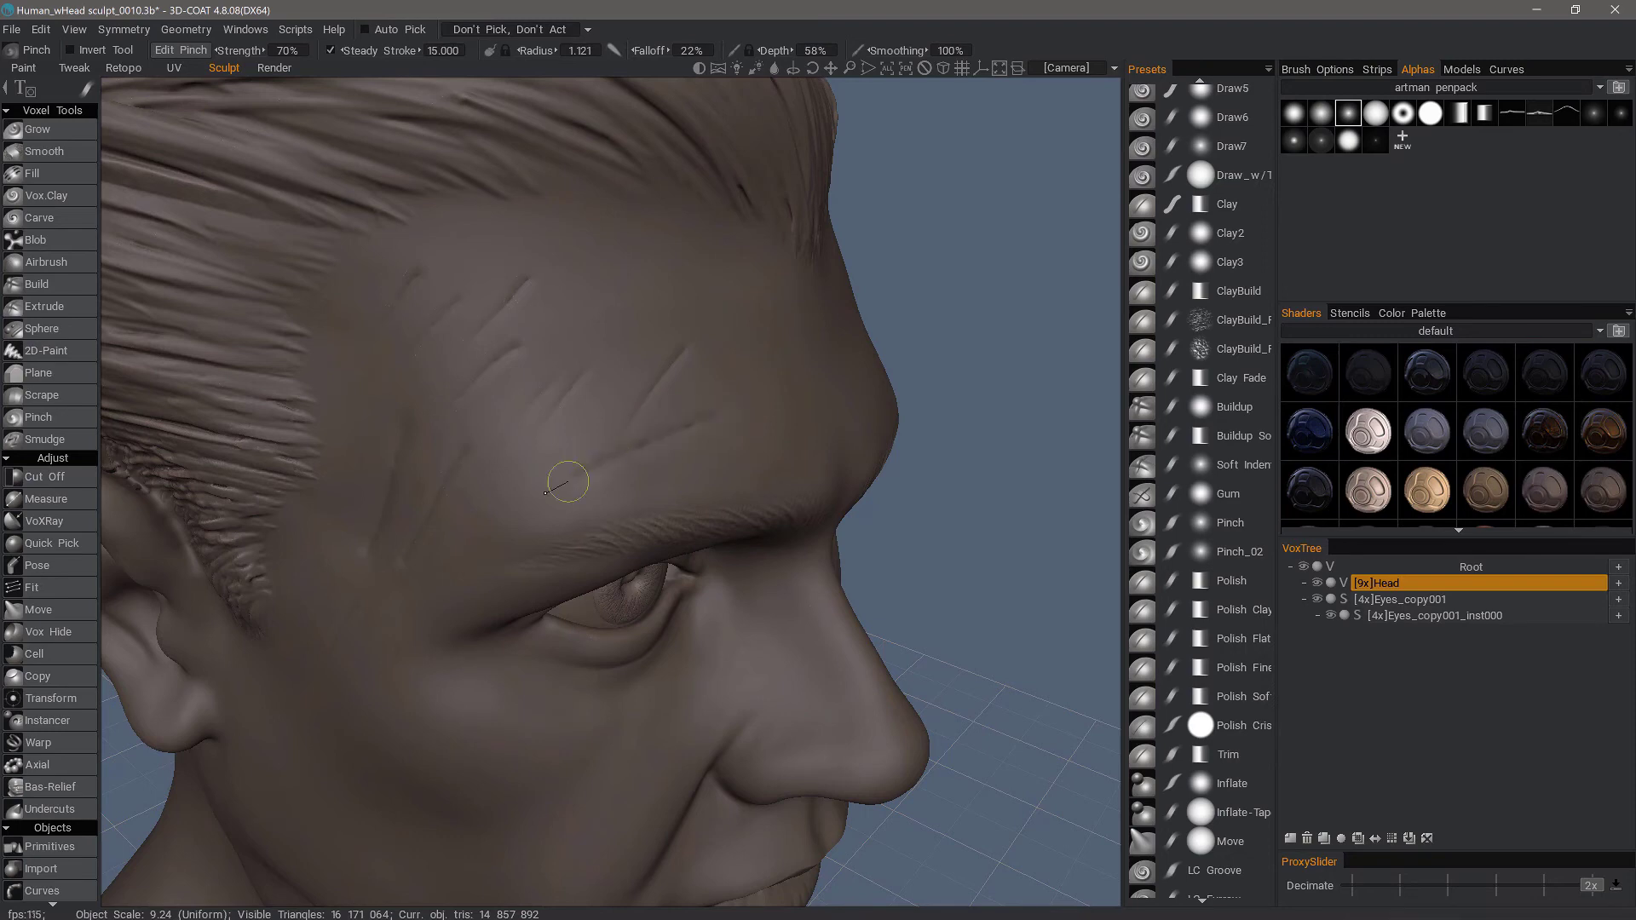
middle_click_drag(417, 489, 632, 329)
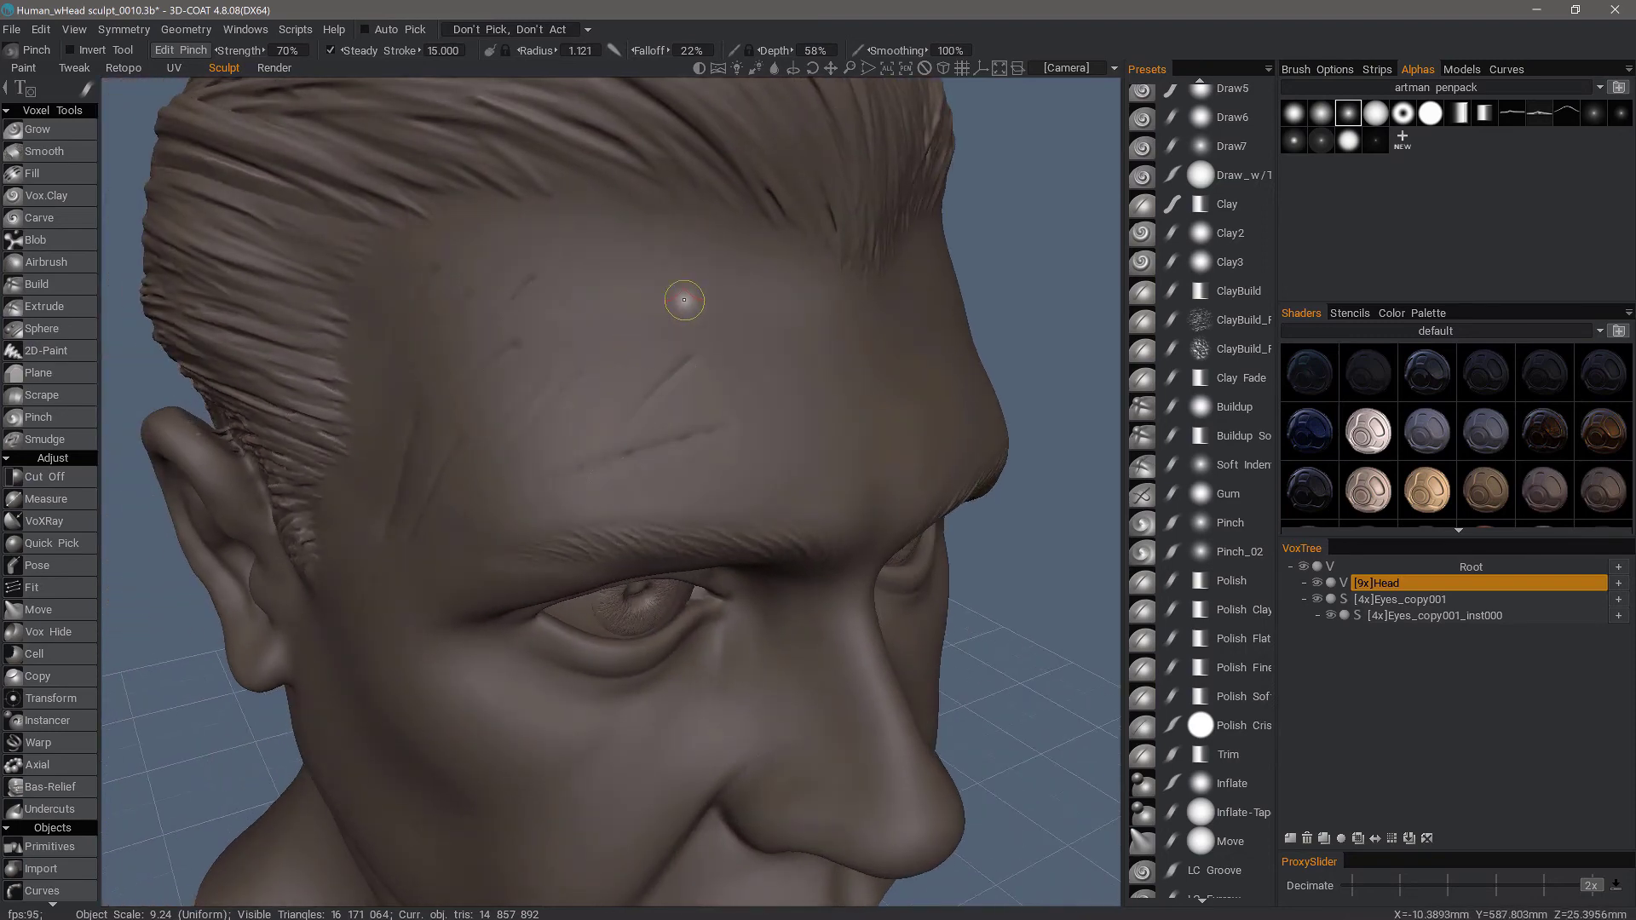
left_click_drag(685, 300, 585, 376)
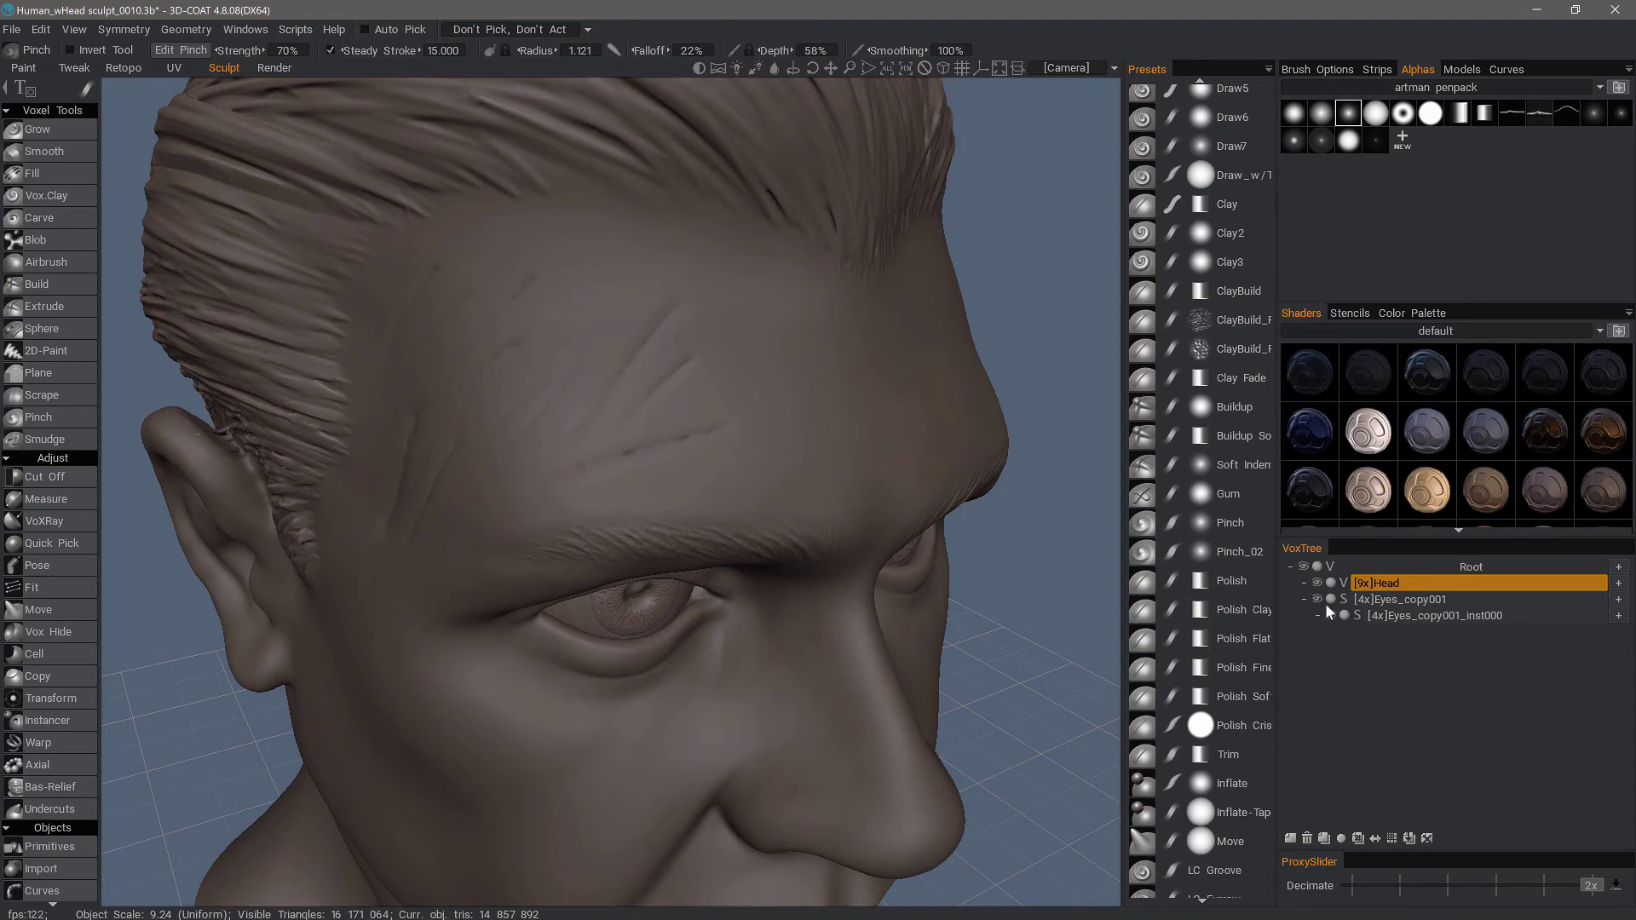
mouse_move(1393, 588)
scroll(45, 890, "down", 8)
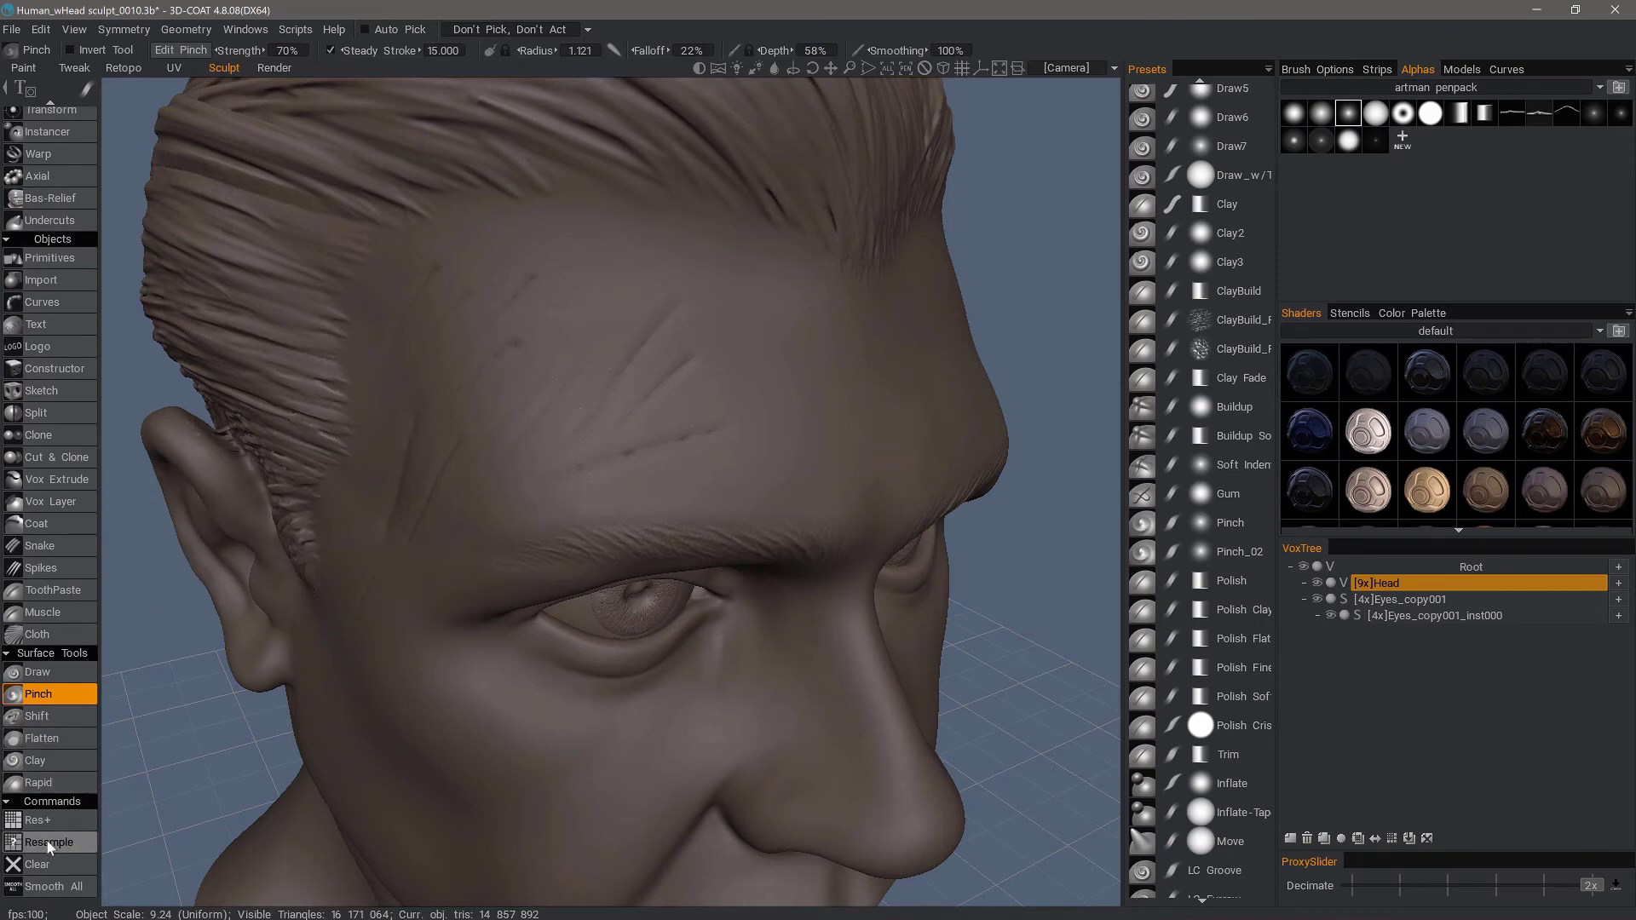
left_click_drag(198, 751, 170, 754)
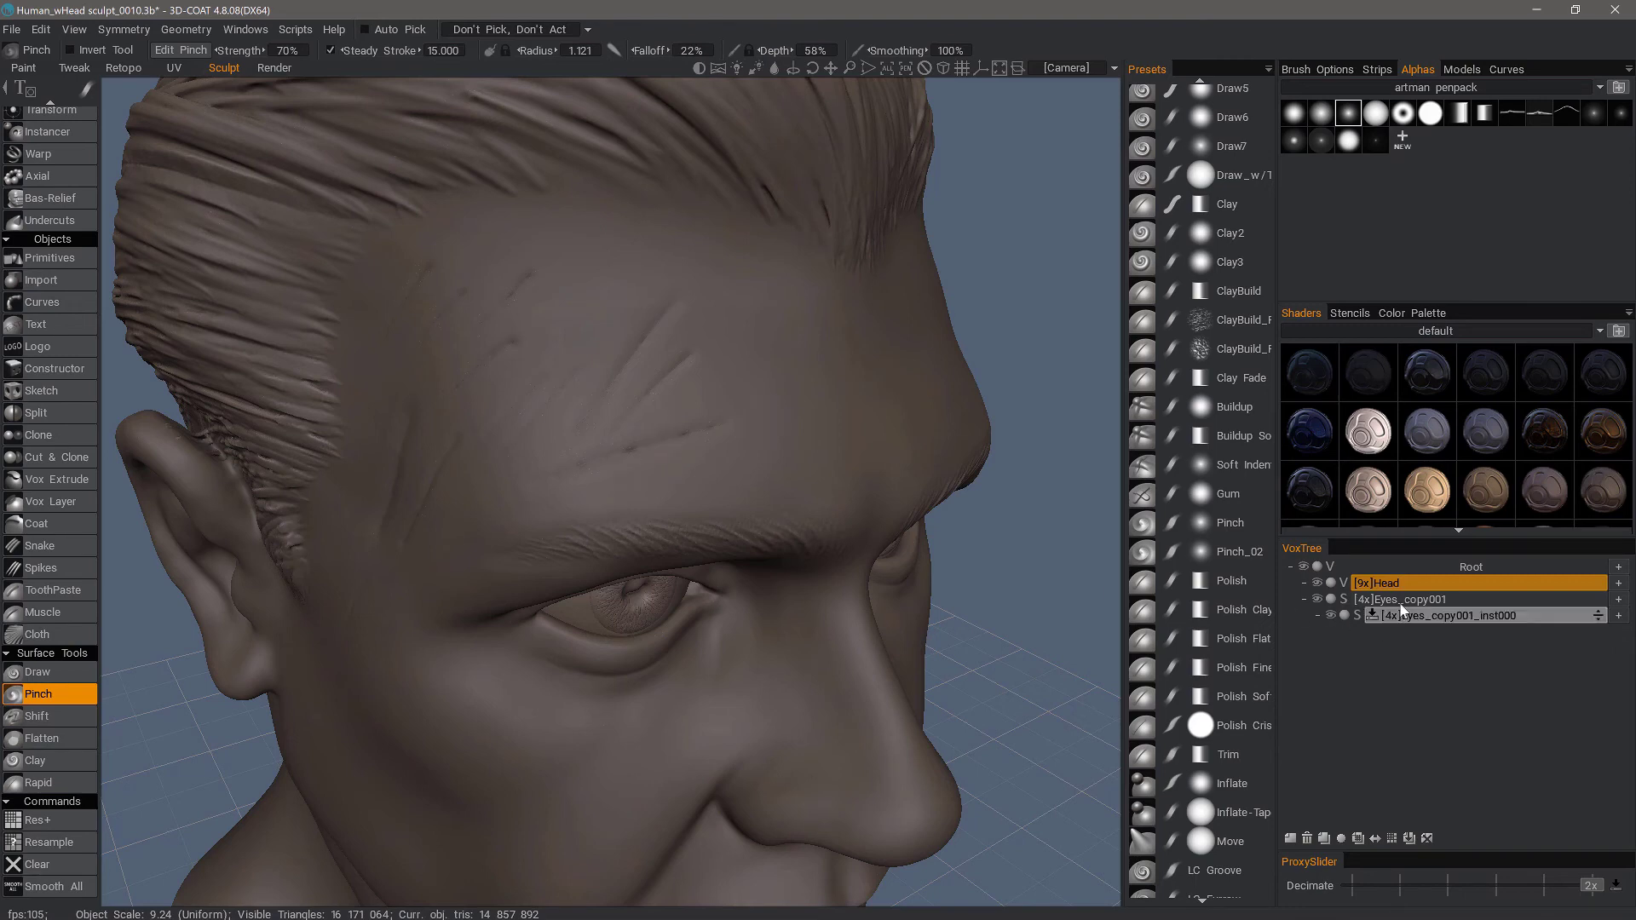
left_click(1449, 599)
left_click(545, 29)
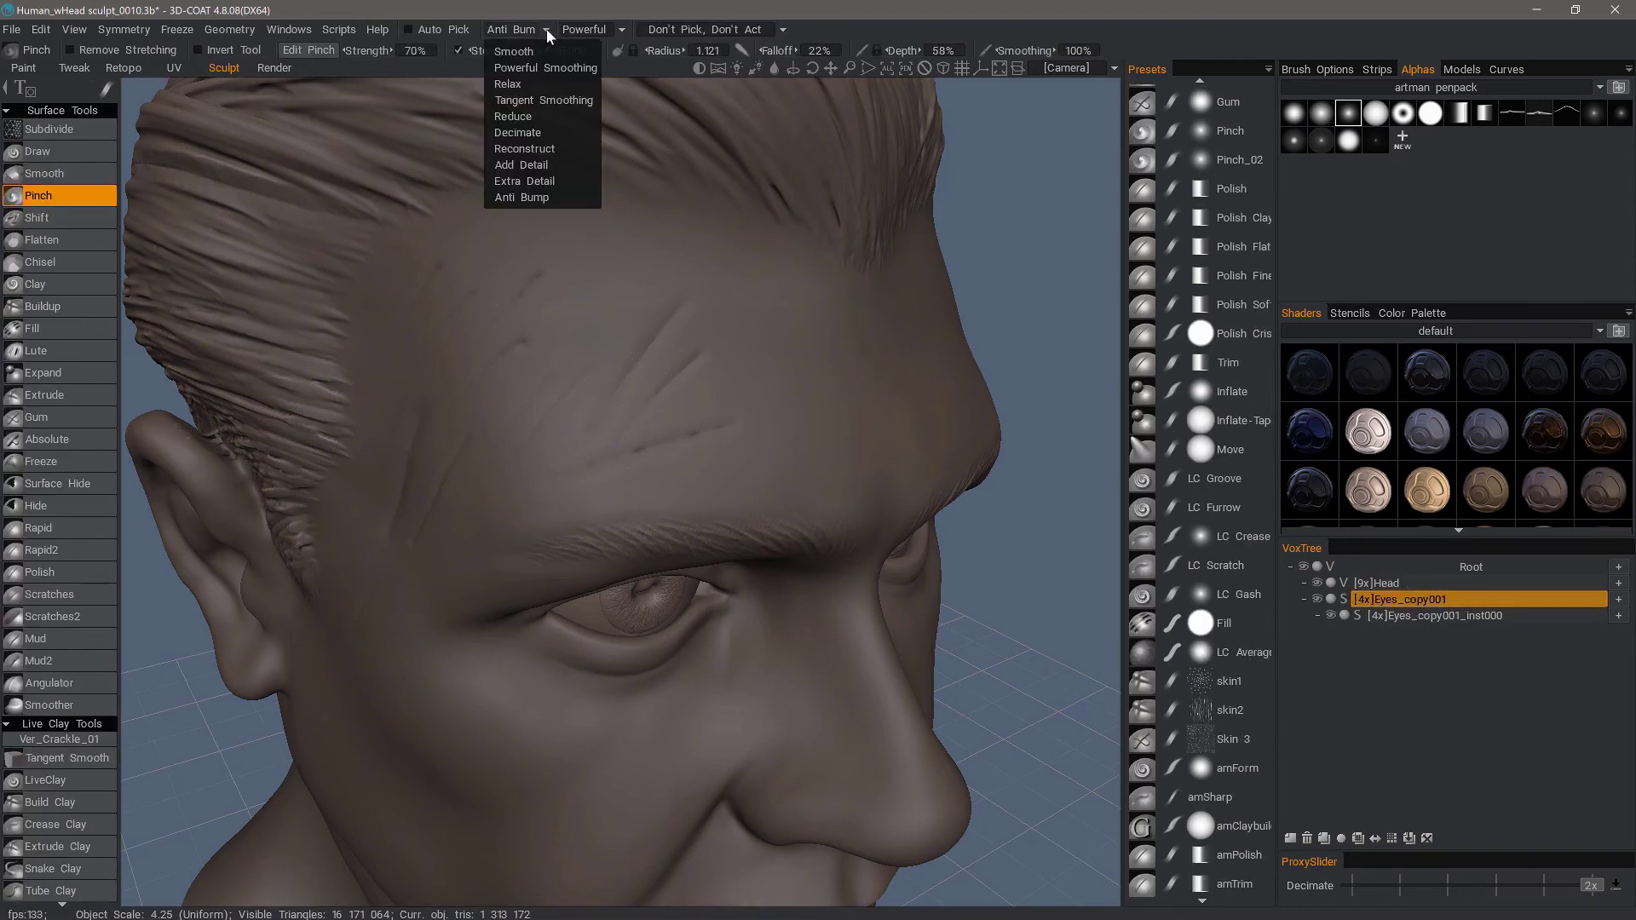
left_click(523, 197)
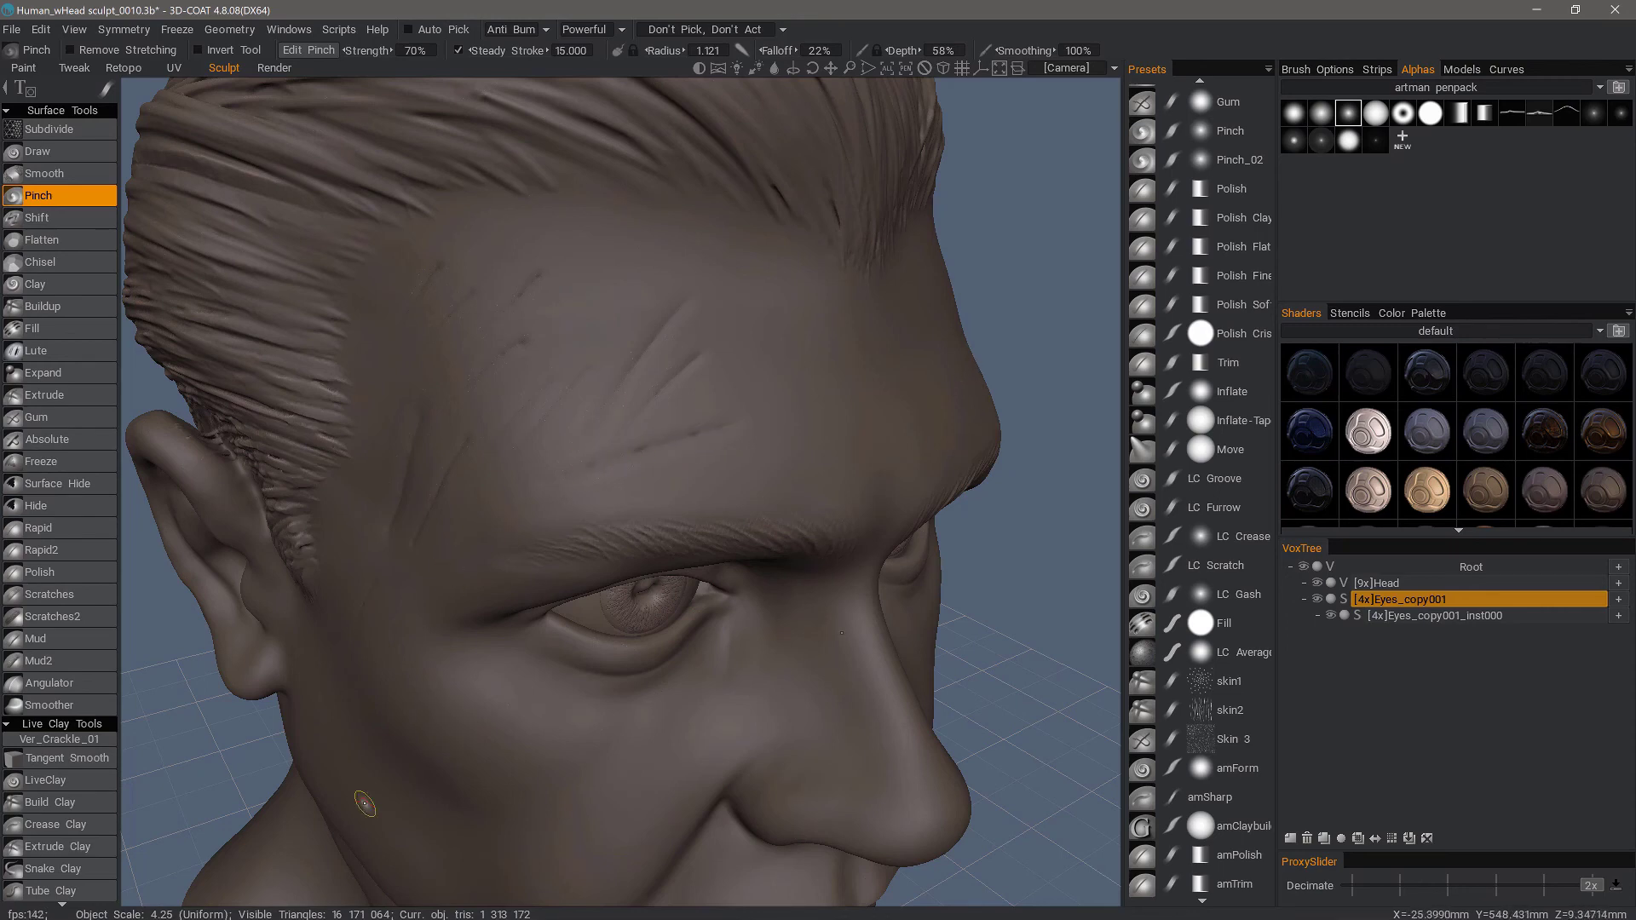
key("ctrl+z")
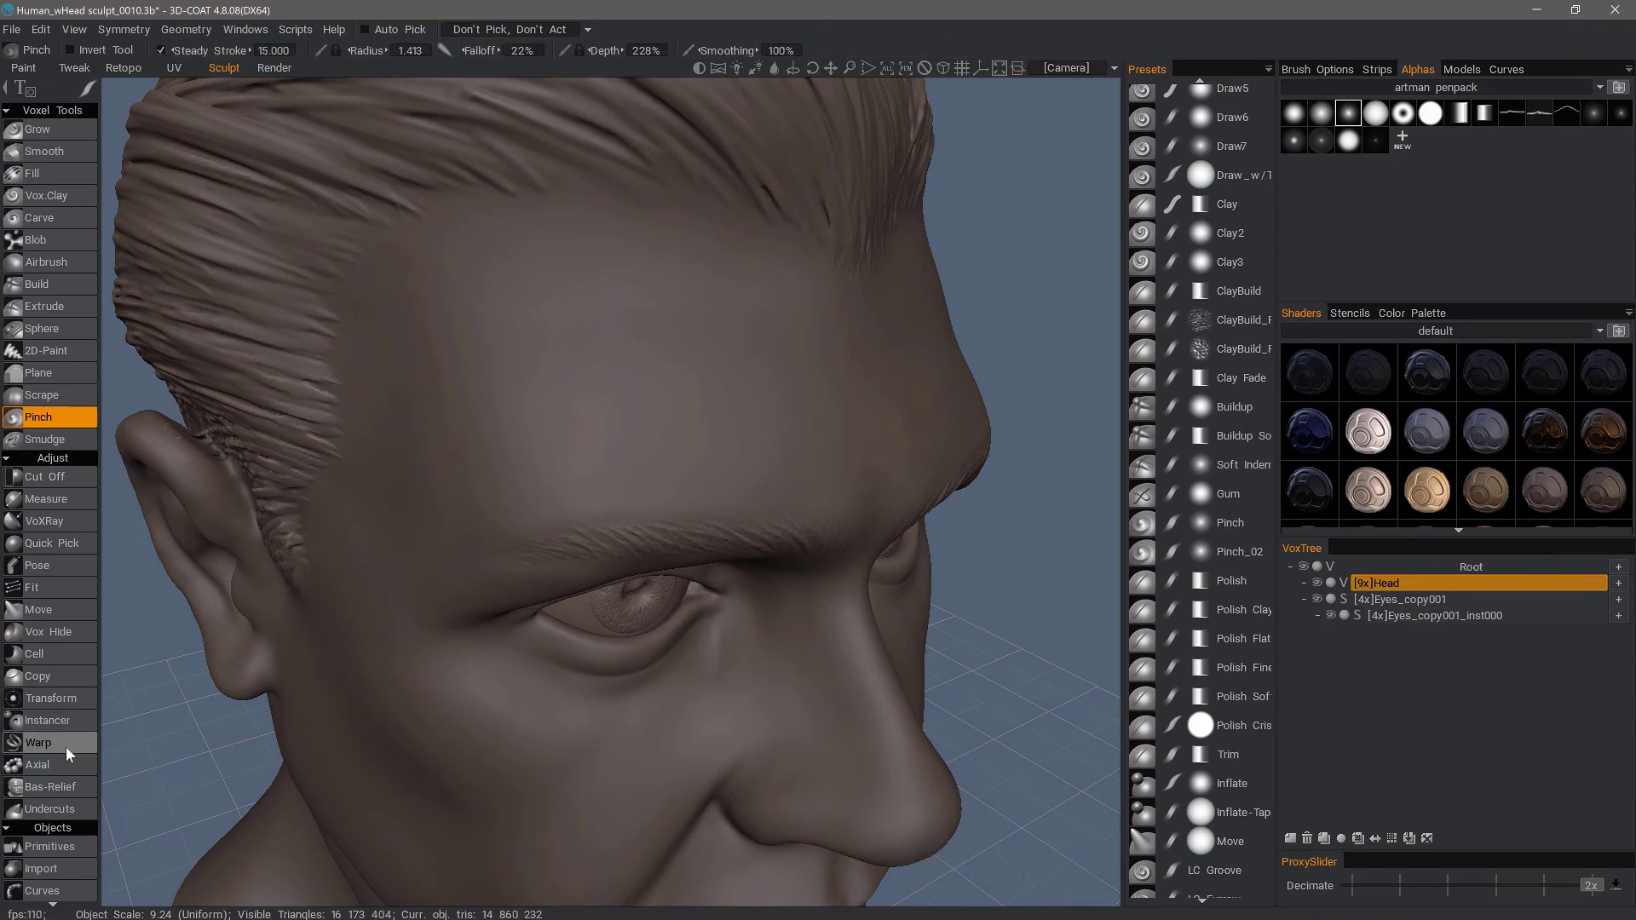
Select Surface Tools > Pinch and turn the head to a frontal view of the eye and nose
scroll(64, 746, "down", 10)
left_click(51, 694)
mouse_move(273, 728)
left_mouse_down()
mouse_move(595, 683)
mouse_move(636, 650)
mouse_move(659, 574)
left_mouse_up()
mouse_move(660, 575)
right_mouse_down()
mouse_move(647, 402)
mouse_move(674, 395)
right_mouse_up()
mouse_move(674, 394)
left_mouse_down("alt")
mouse_move(651, 401)
mouse_move(651, 449)
left_mouse_up("alt")
Reset the Pinch stroke tapering curve to its default straight line
left_click(617, 52)
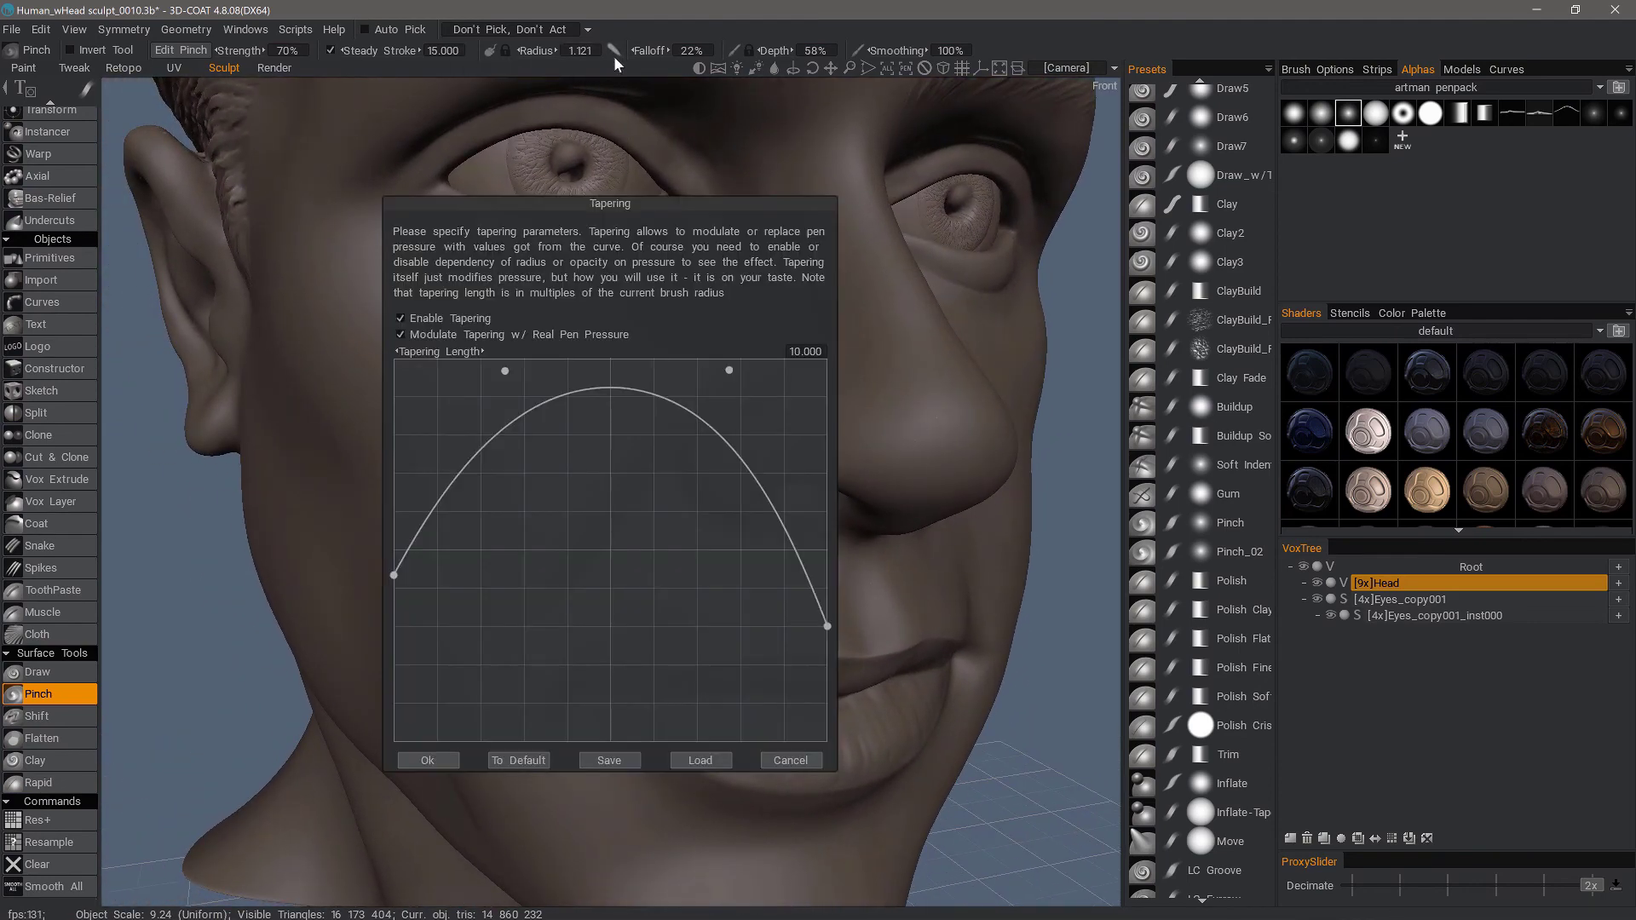
left_click(520, 759)
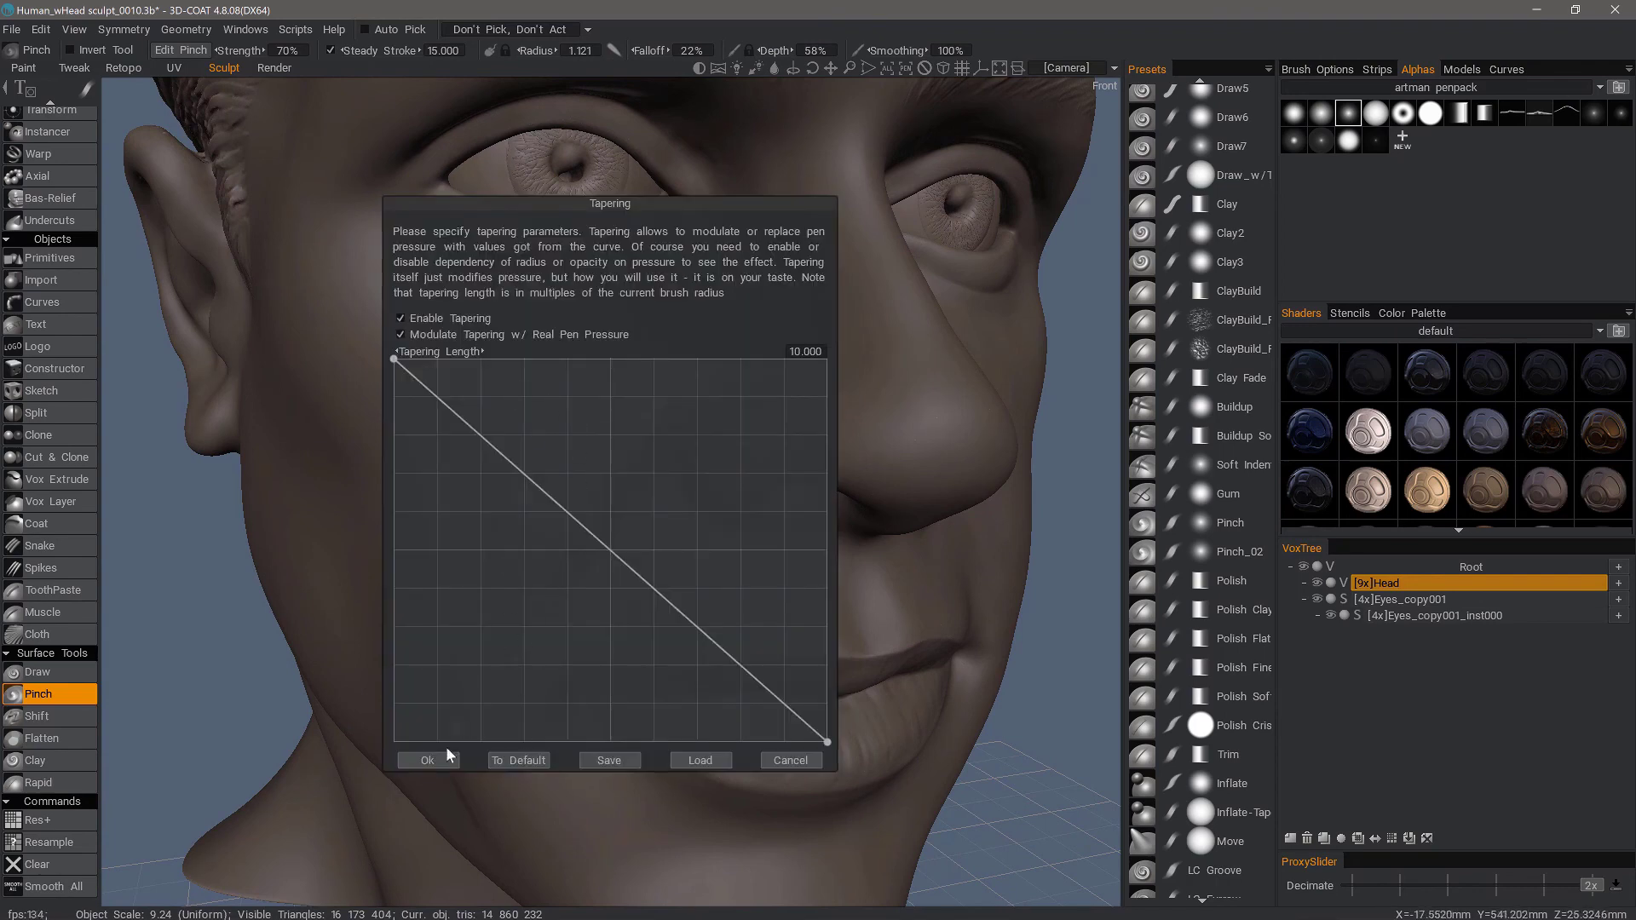
left_click(428, 760)
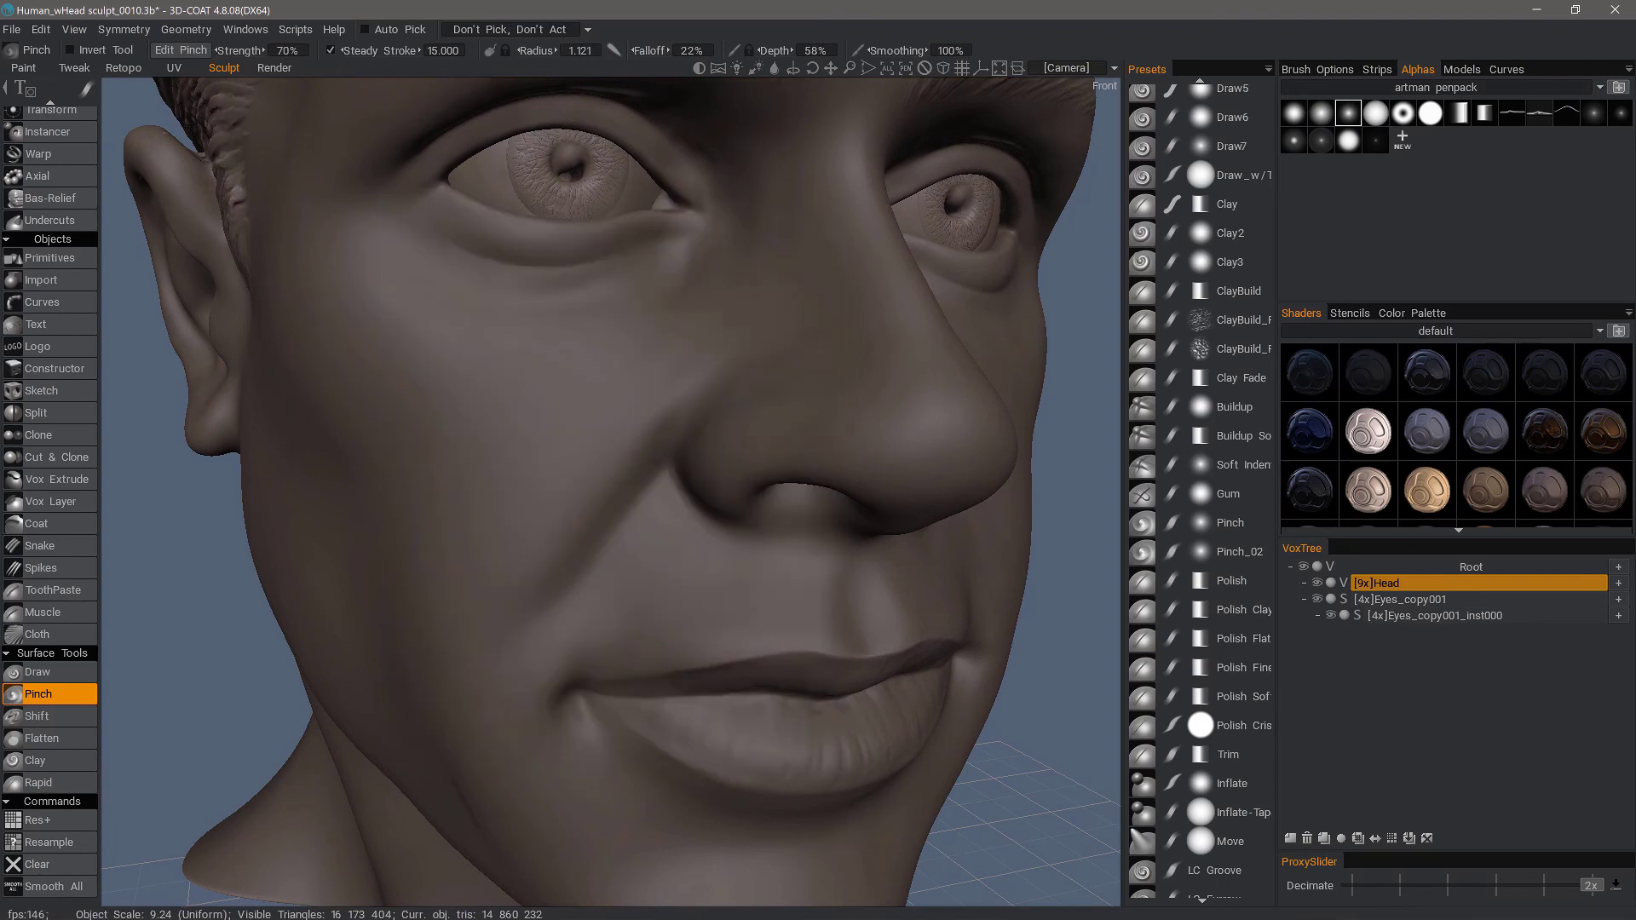
Raise the Pinch radius from 1.121 to 1.411 and zoom in on the nose and mouth
middle_click_drag(648, 467, 653, 495)
right_click_drag(648, 521, 634, 542)
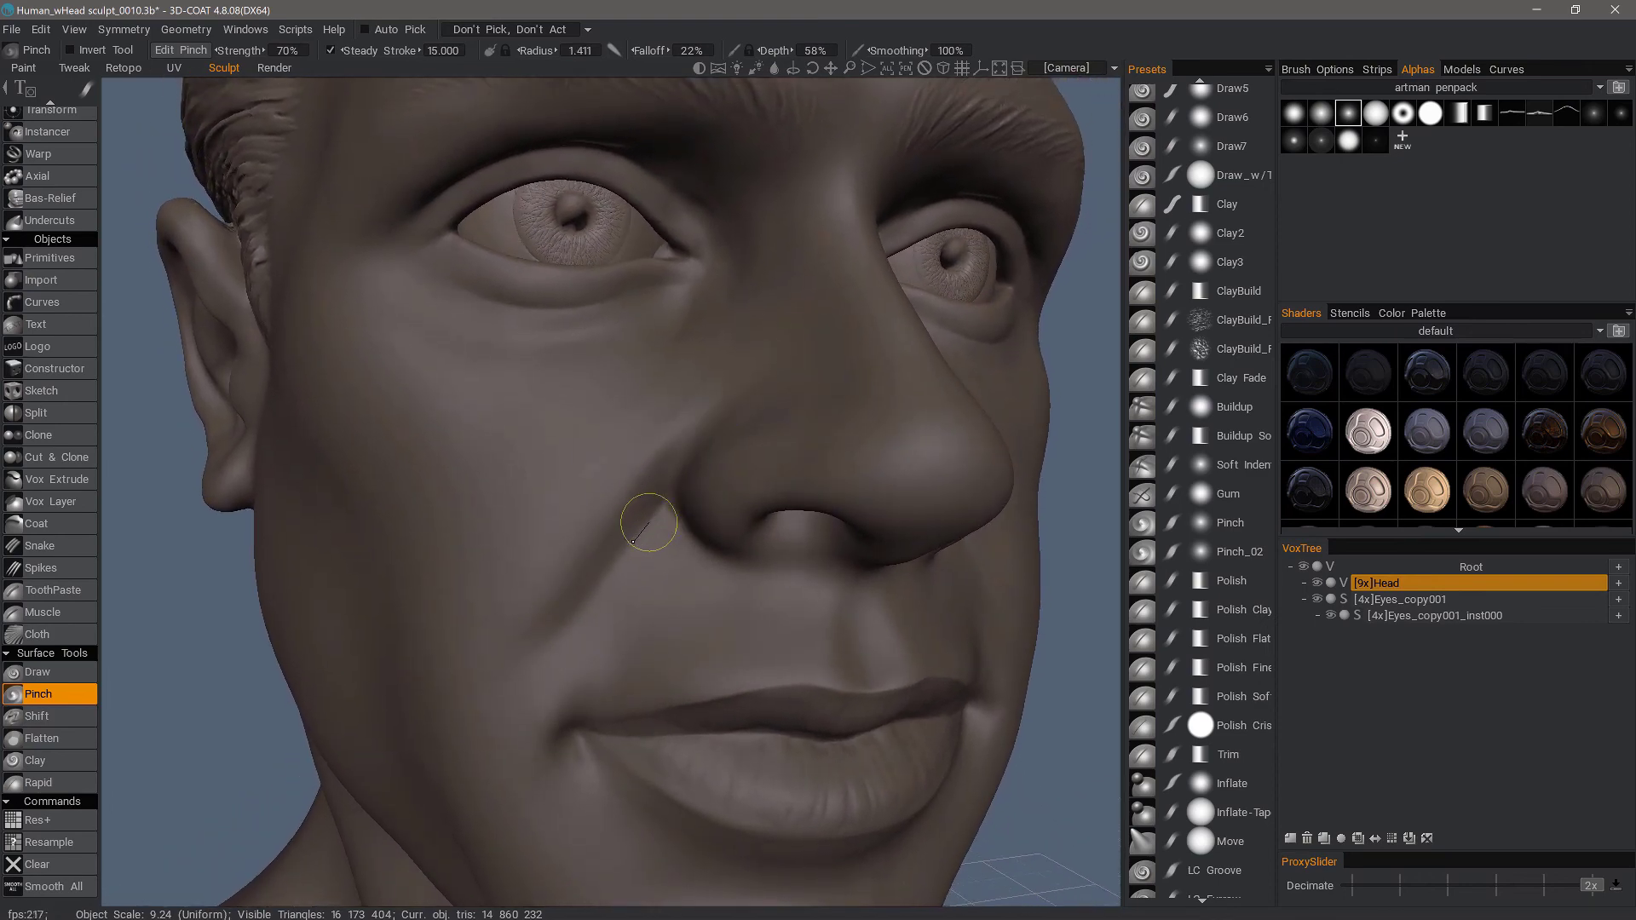
mouse_move(475, 696)
middle_mouse_down()
mouse_move(694, 657)
mouse_move(566, 577)
mouse_move(576, 648)
mouse_move(639, 585)
middle_mouse_up()
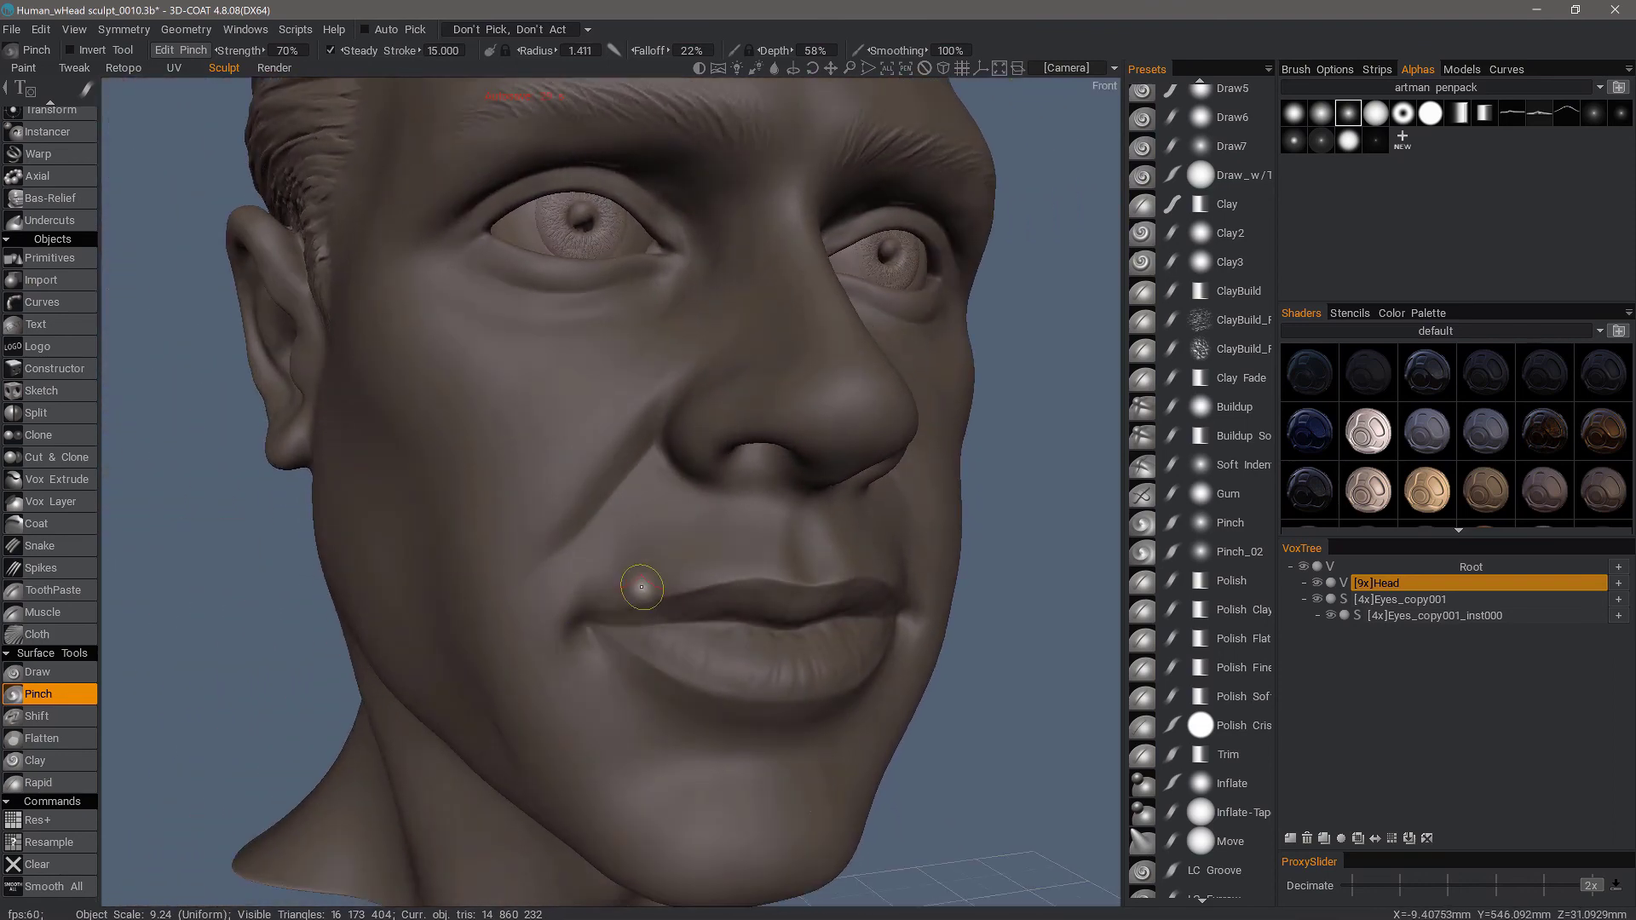
scroll(628, 548, "up", 3)
scroll(455, 600, "up", 2)
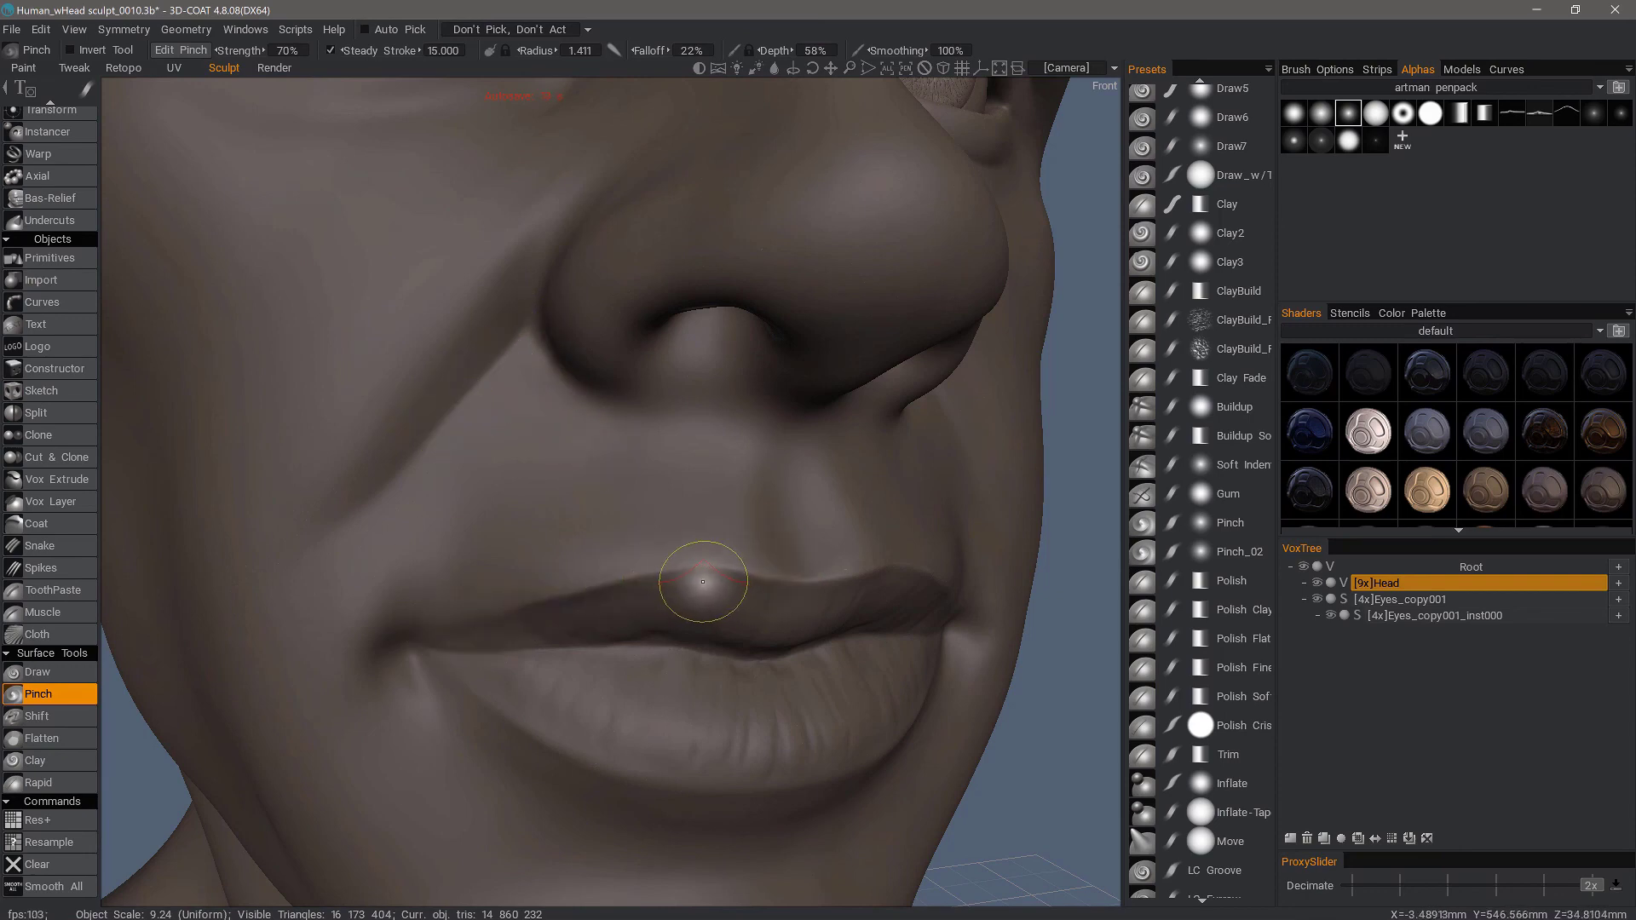
Stroke an inverted Ctrl-pinch along the upper lip border, then undo it
key("ctrl")
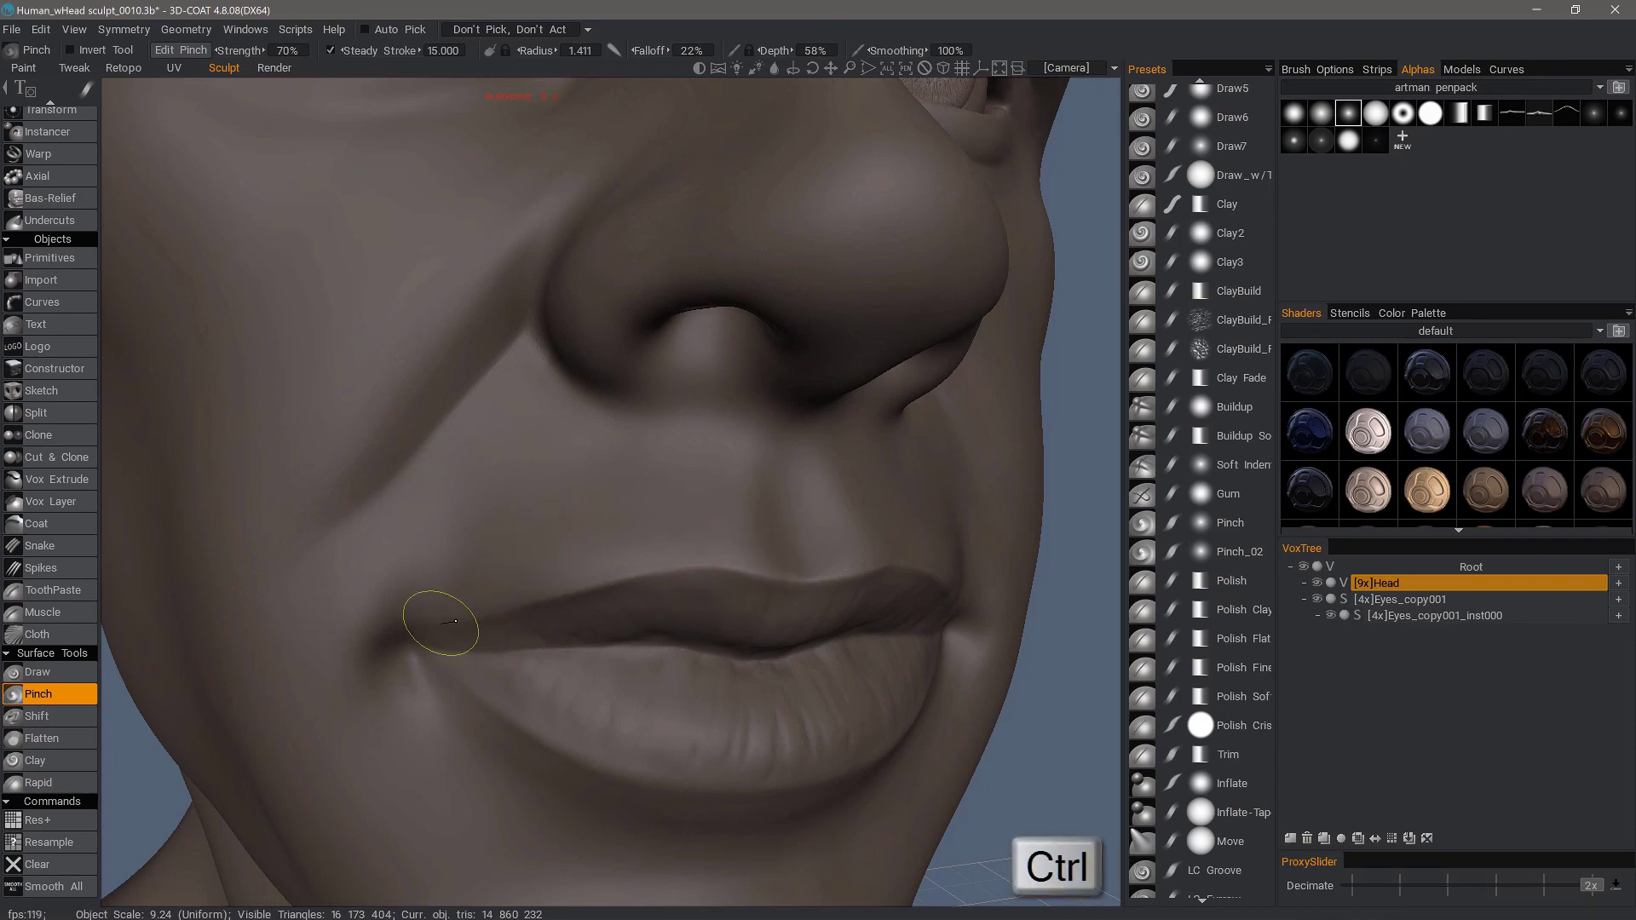
left_click_drag(439, 619, 634, 575, "ctrl")
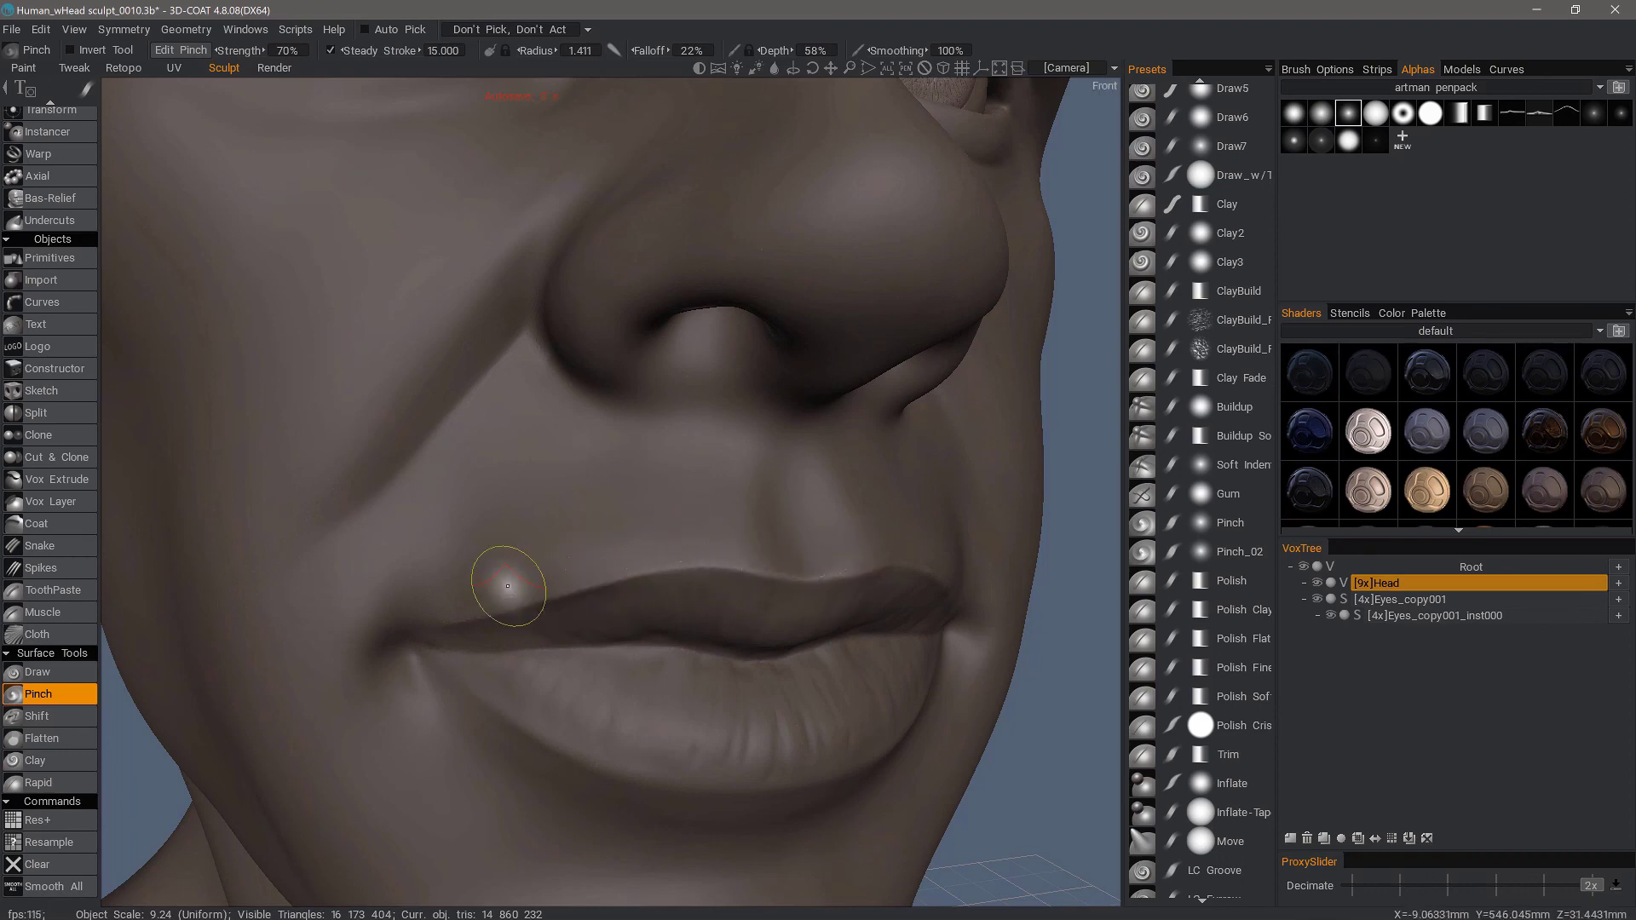
key("ctrl+z")
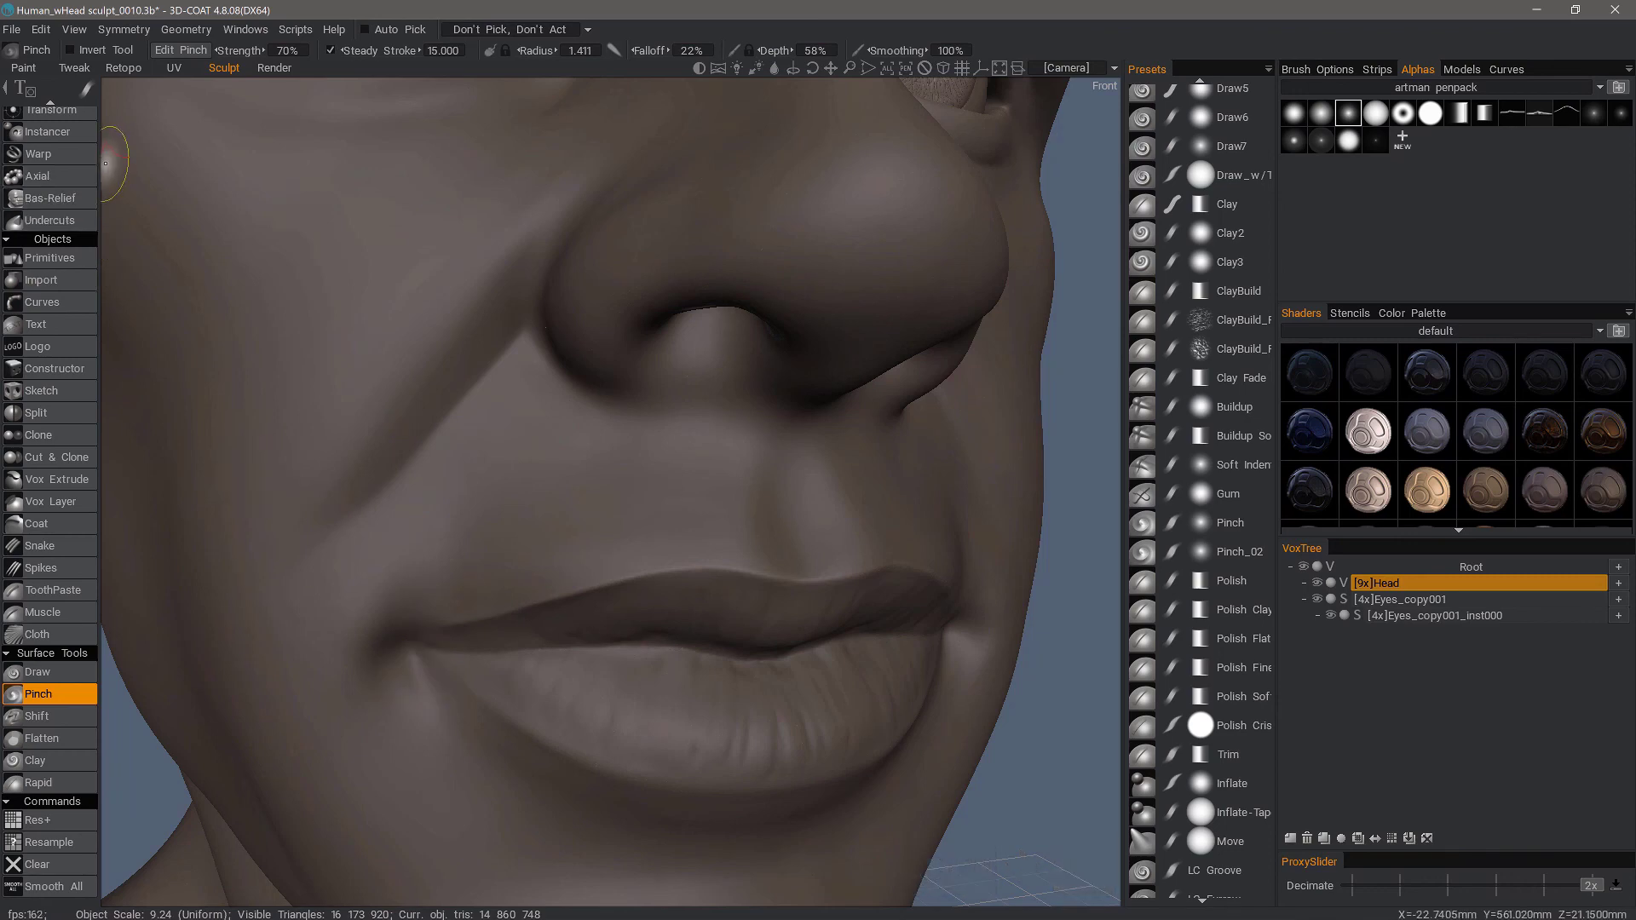
scroll(540, 506, "down", 8)
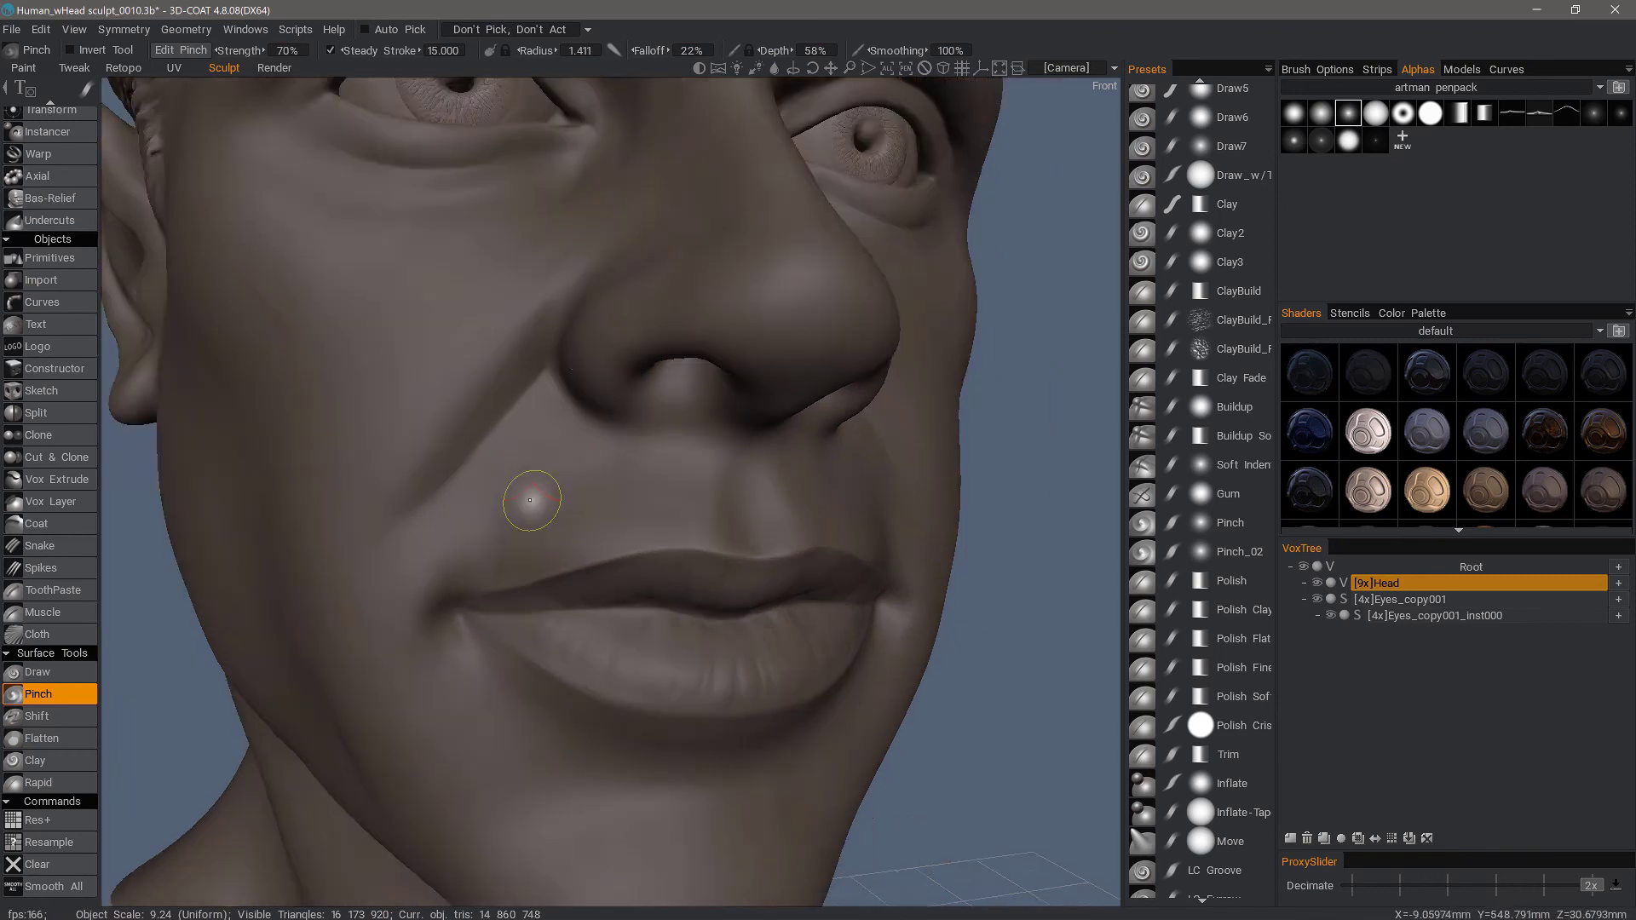
mouse_move(446, 523)
left_mouse_down("alt")
mouse_move(457, 438)
mouse_move(241, 676)
mouse_move(221, 606)
left_mouse_up("alt")
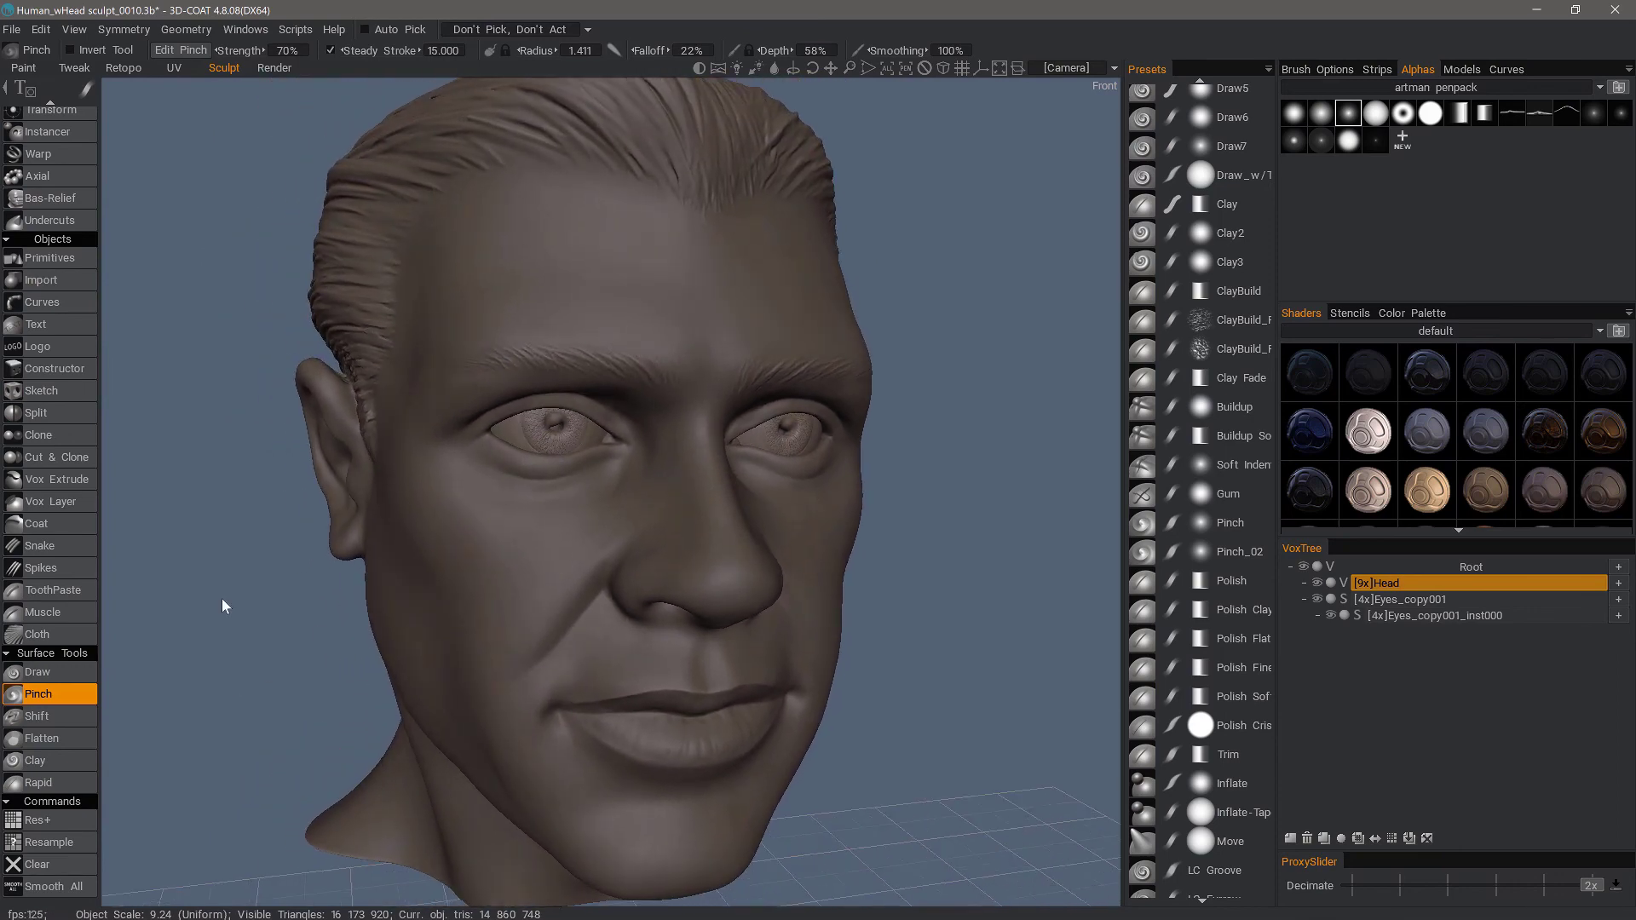